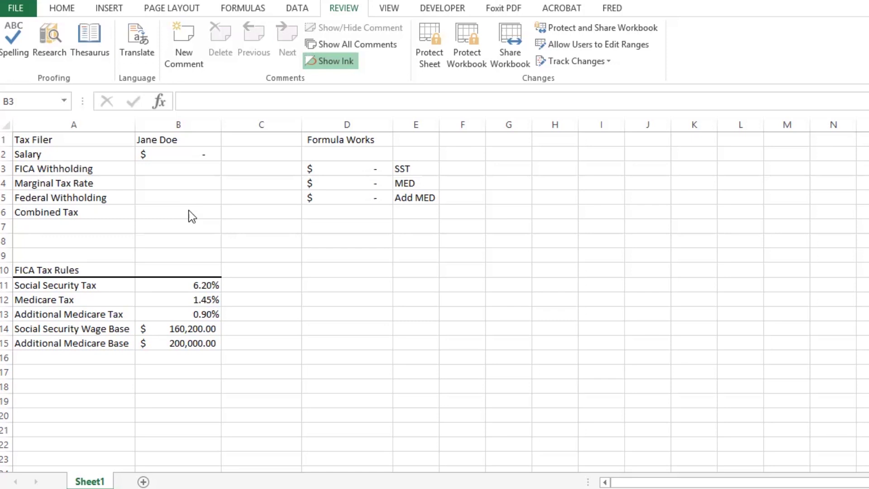
- Start the FICA Withholding formula in B3 as an IF function with three empty arguments, =if(,,)
click(207, 104)
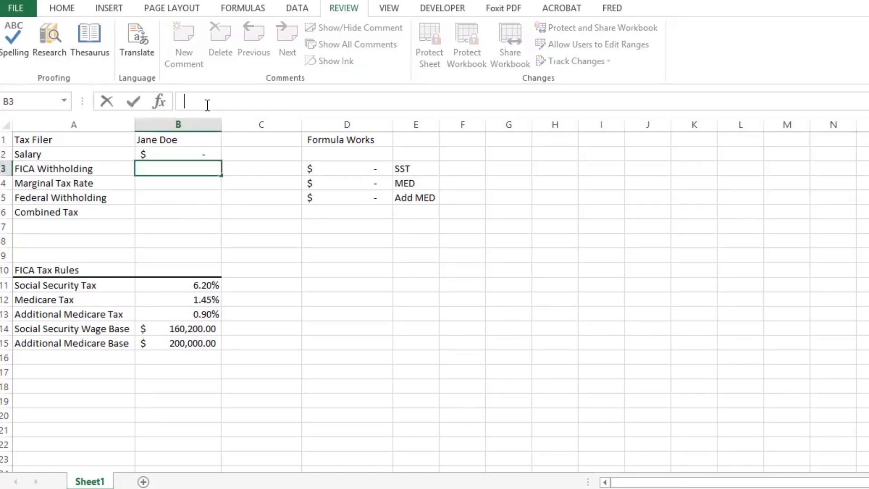
text(=)
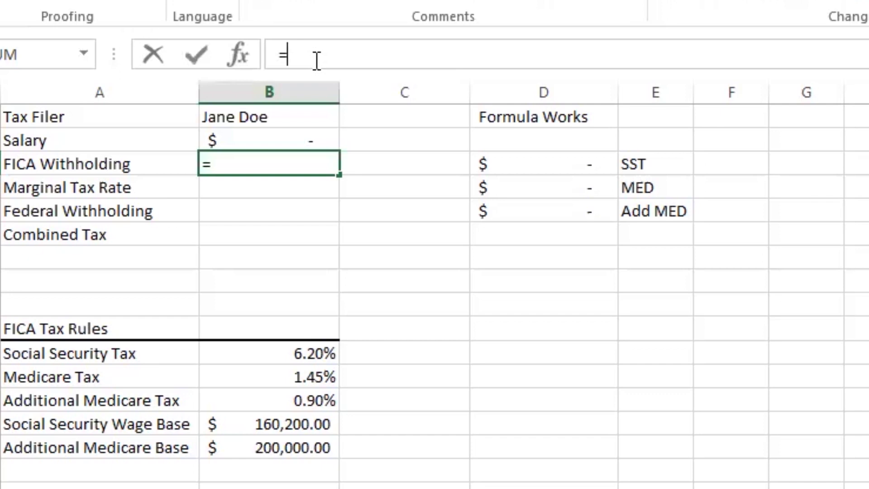
text(if())
click(302, 54)
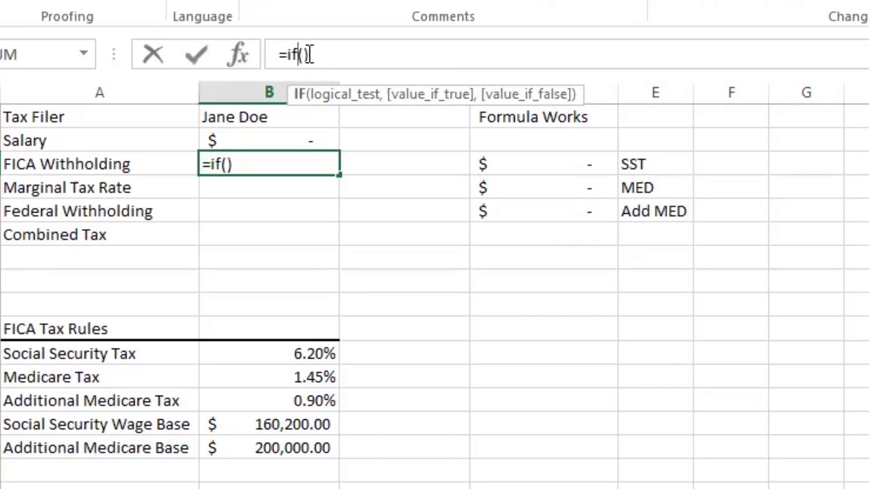
click(303, 54)
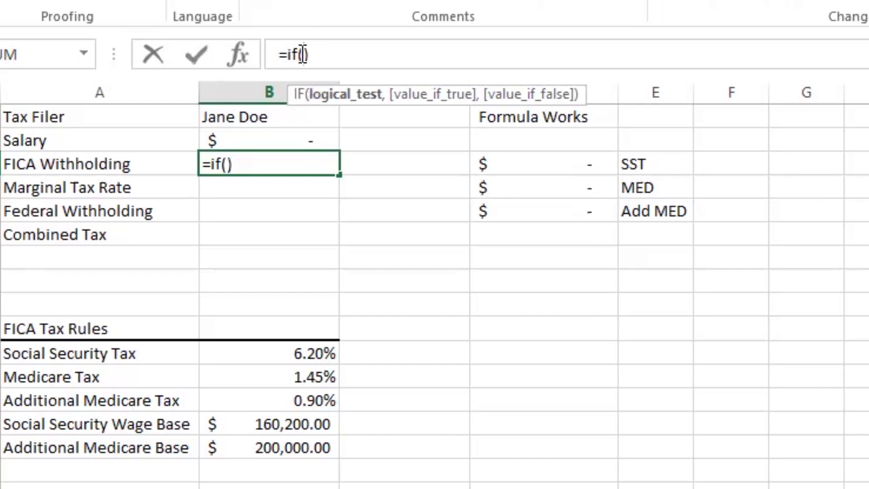
text(,,)
key(Right)
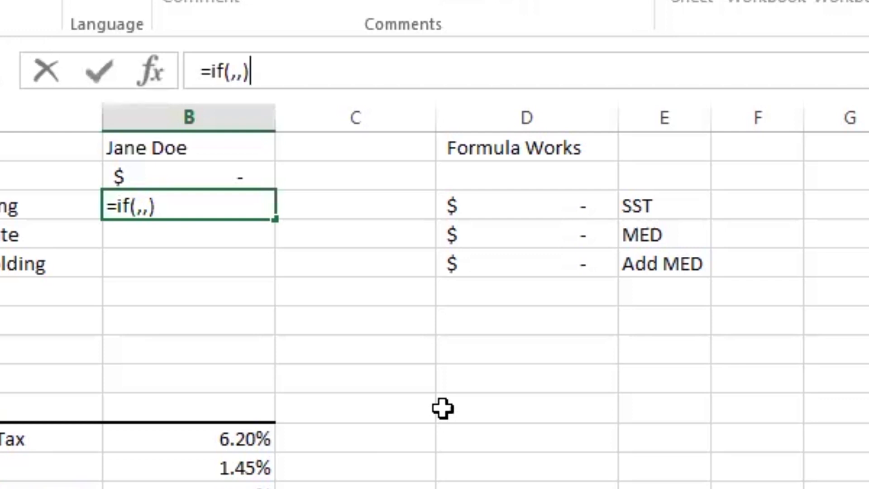
- Set the IF function's logical test to B2<=B14, comparing the salary with the Social Security Wage Base
click(236, 71)
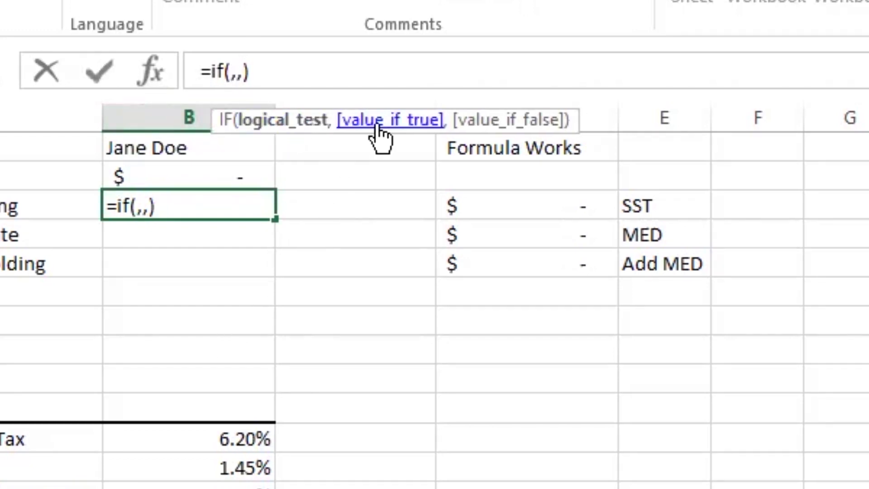
click(291, 123)
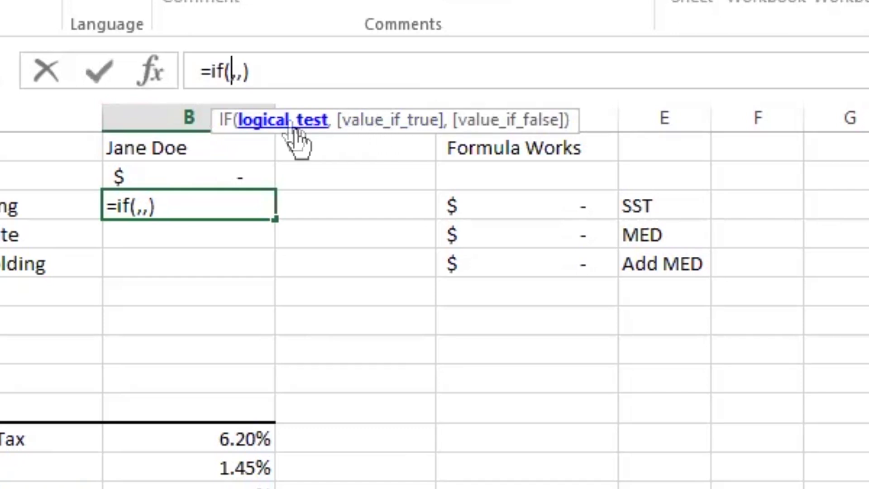
click(383, 127)
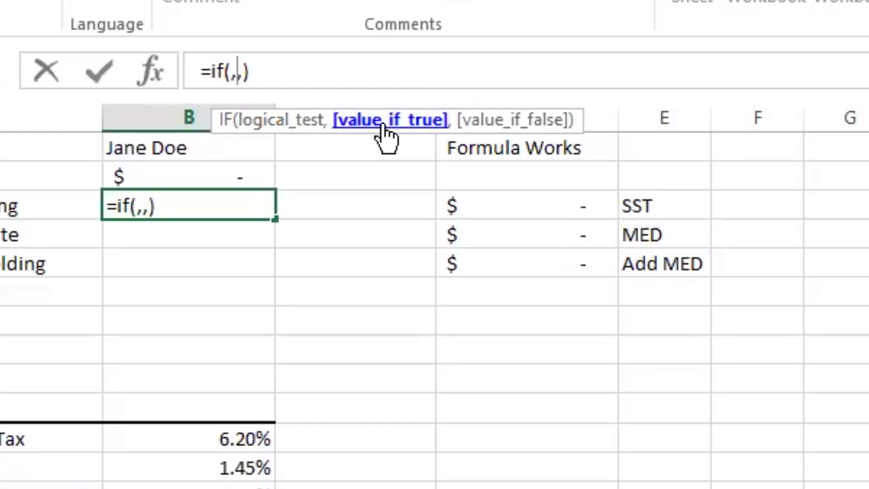
click(489, 122)
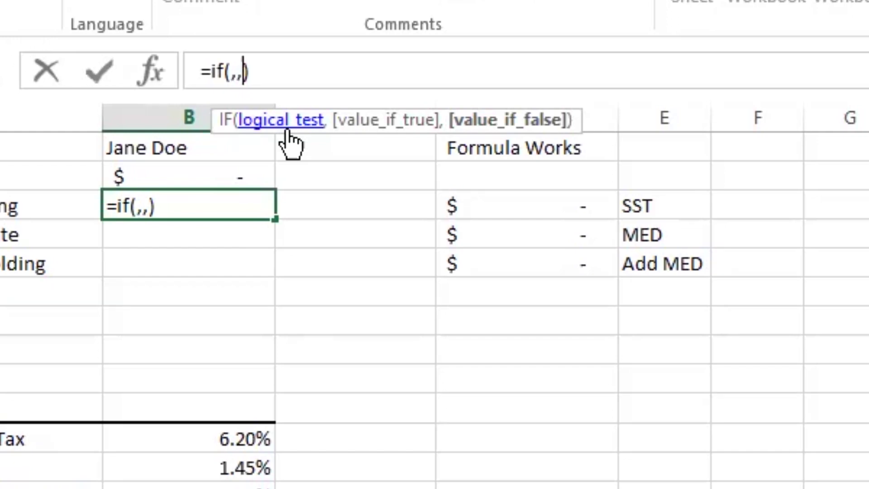
click(240, 171)
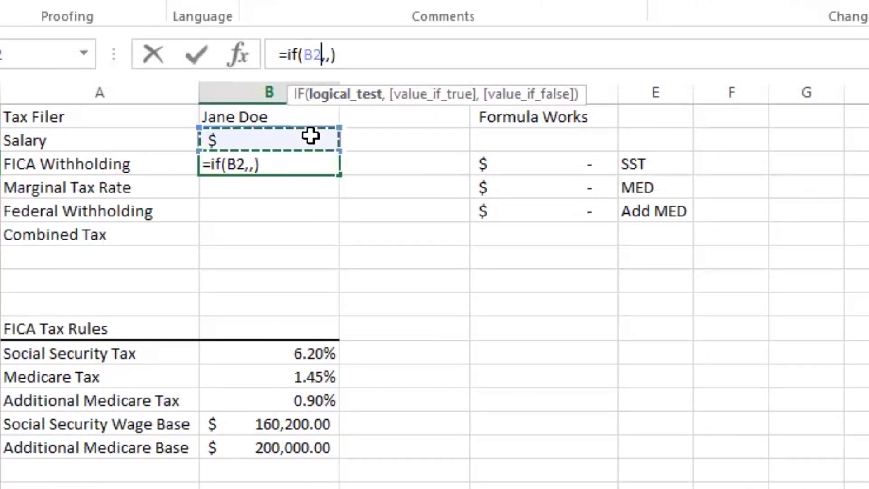
text(<)
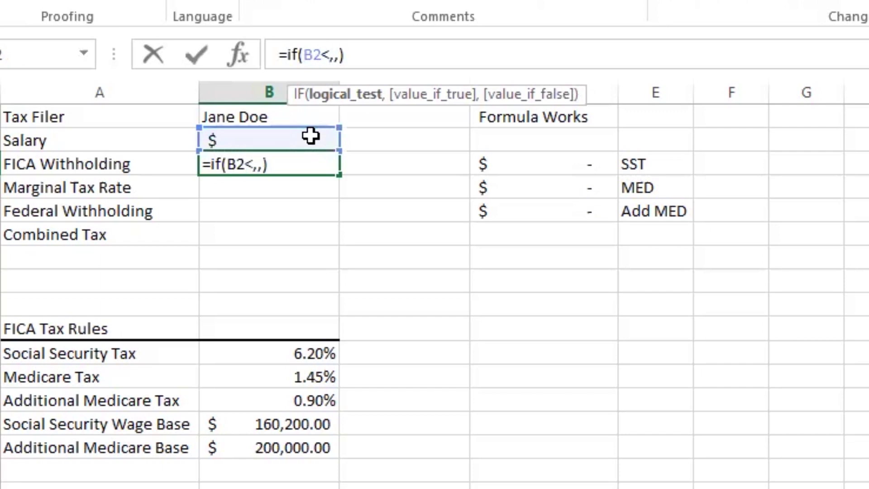
text(=)
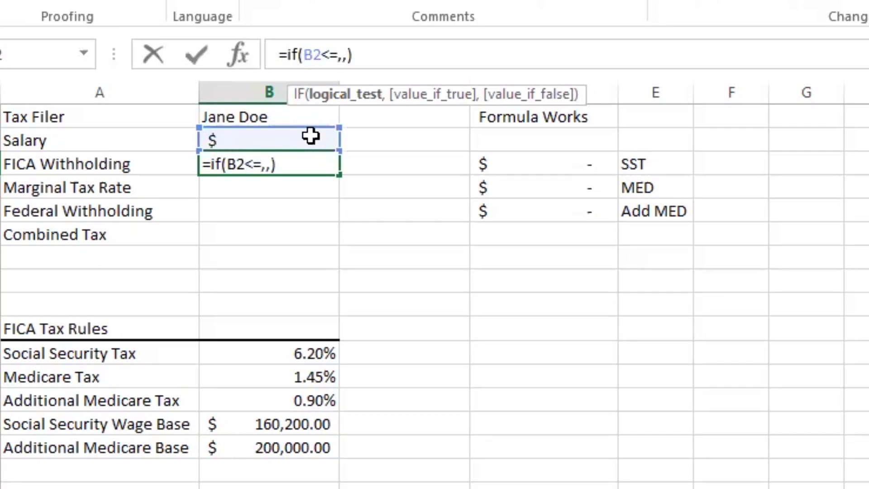
click(306, 426)
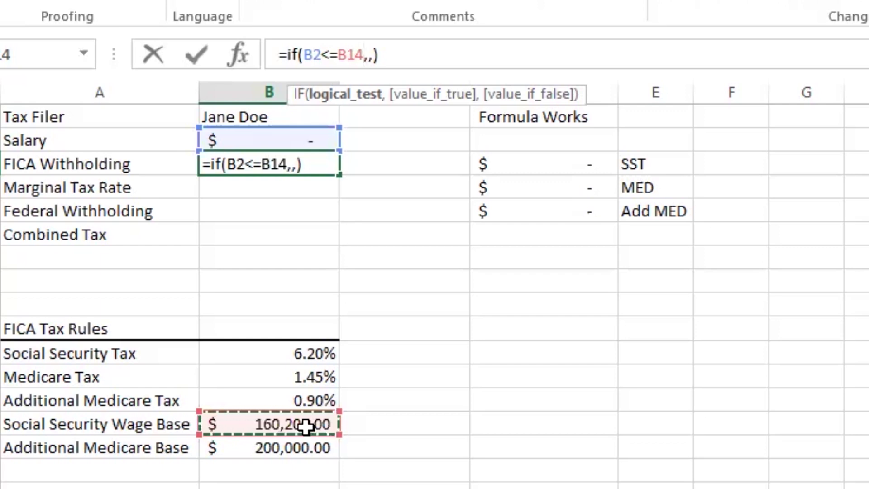
- Set the value if true to B2*sum(B11:B12), multiplying the salary by the combined Social Security and Medicare rates
click(426, 97)
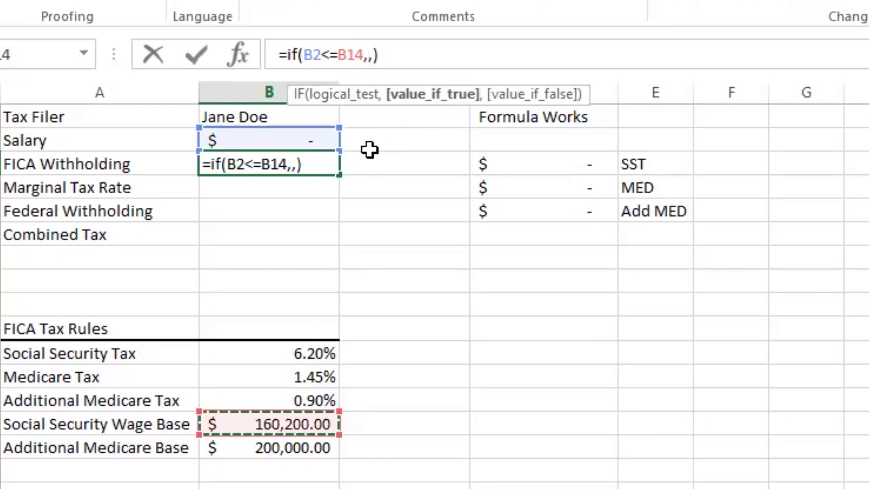
click(294, 138)
text(*)
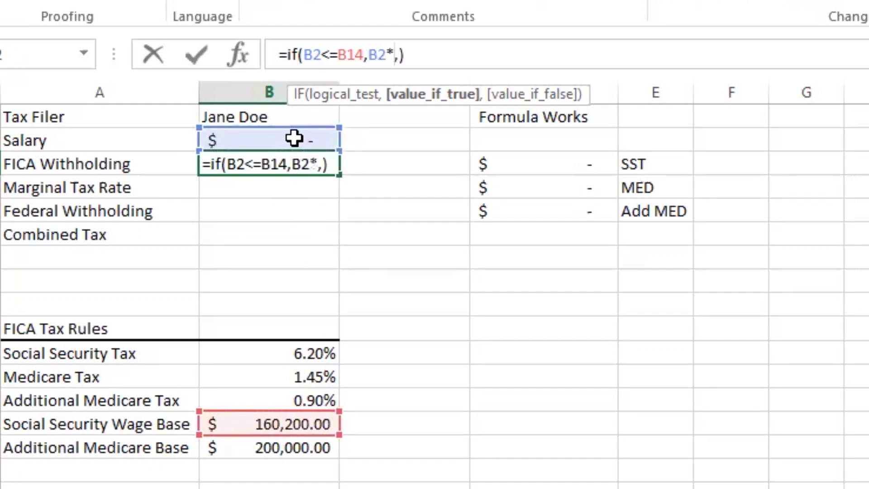
text(sum)
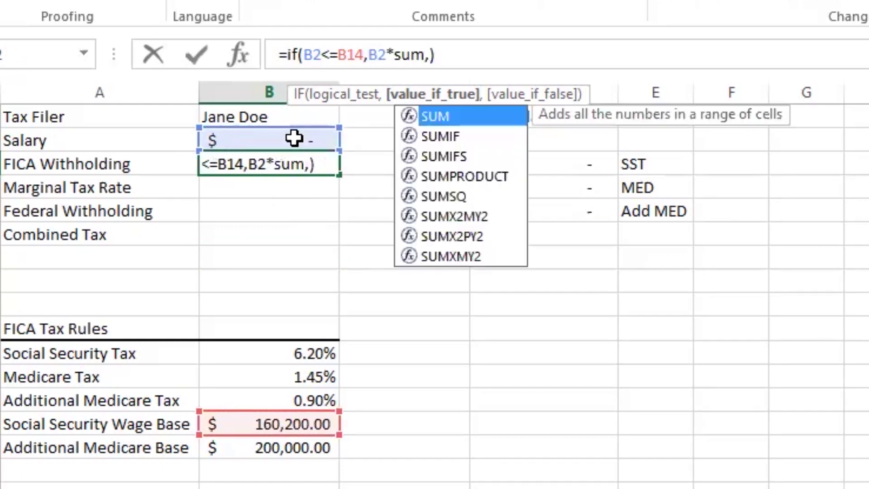
text(())
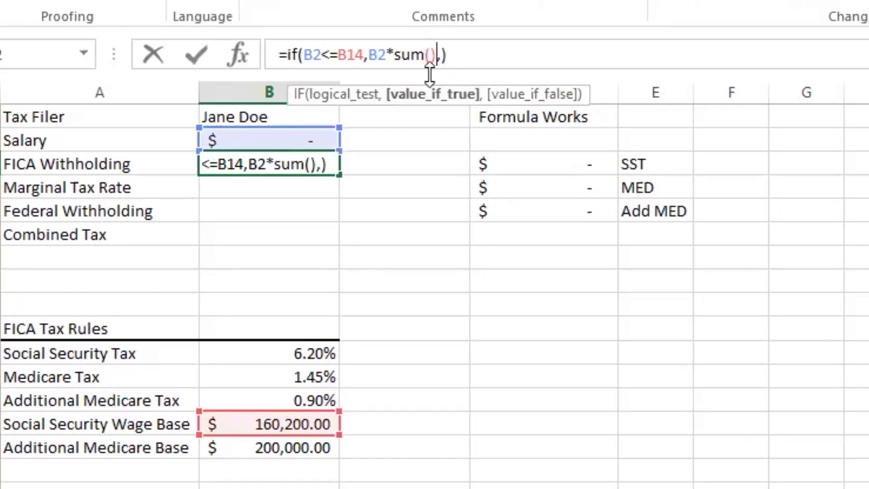
click(430, 55)
click(430, 55)
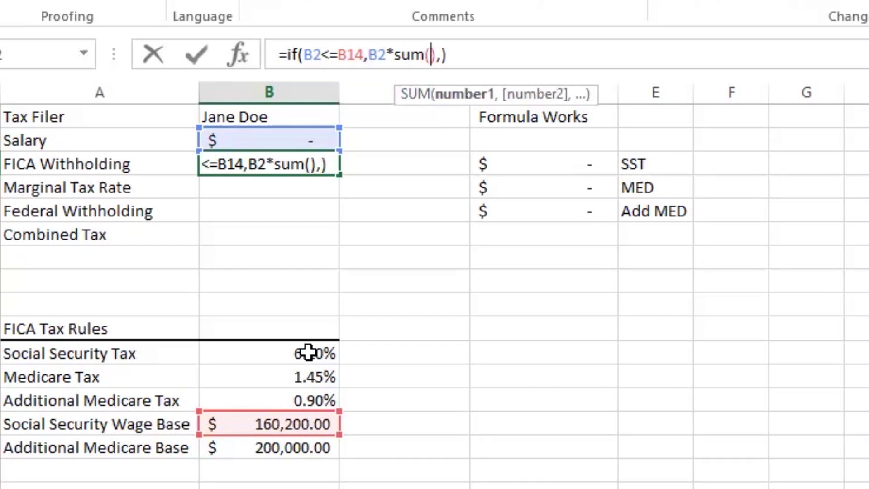
drag(308, 352, 312, 377)
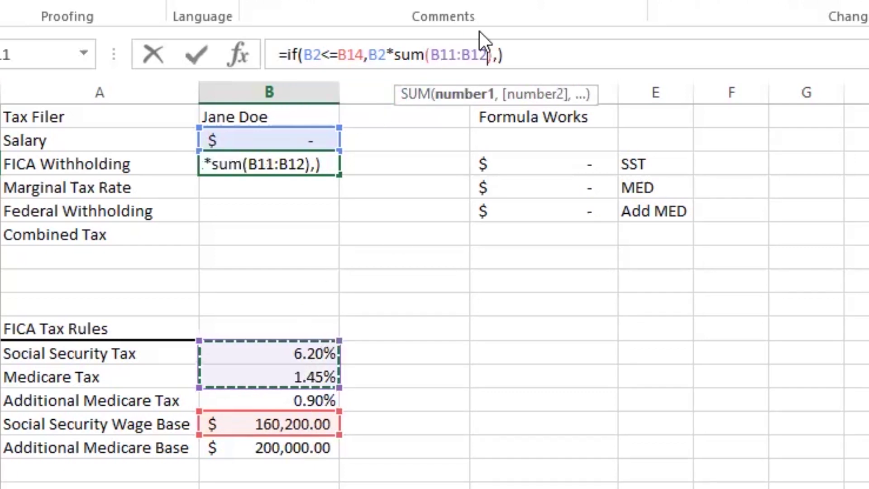
- Nest a second IF function with three empty arguments, if(,,), as the value if false
click(497, 56)
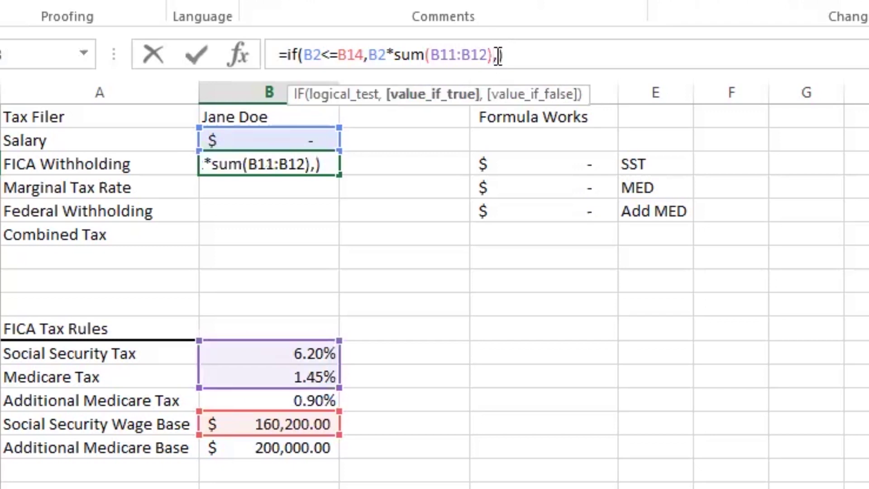
click(534, 96)
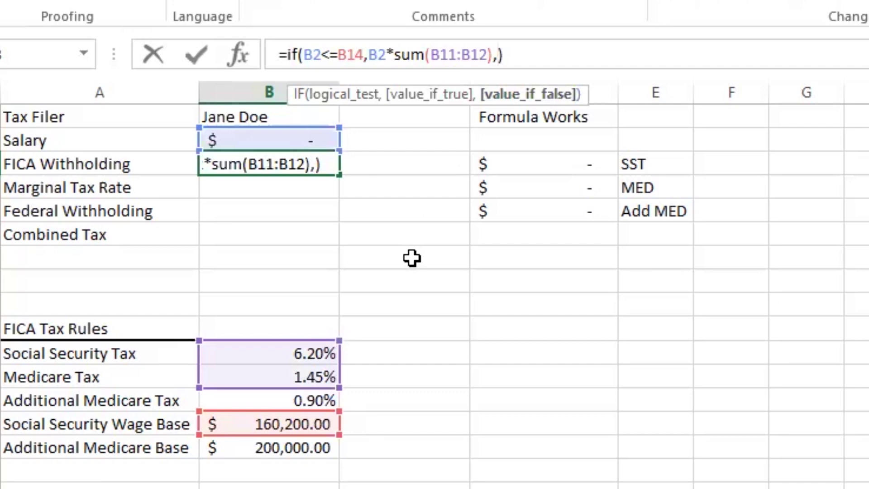
text(if)
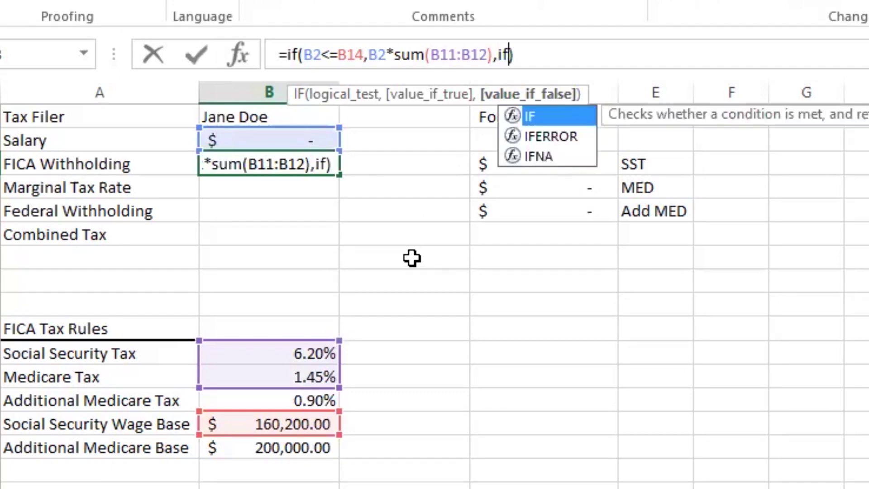
text(()
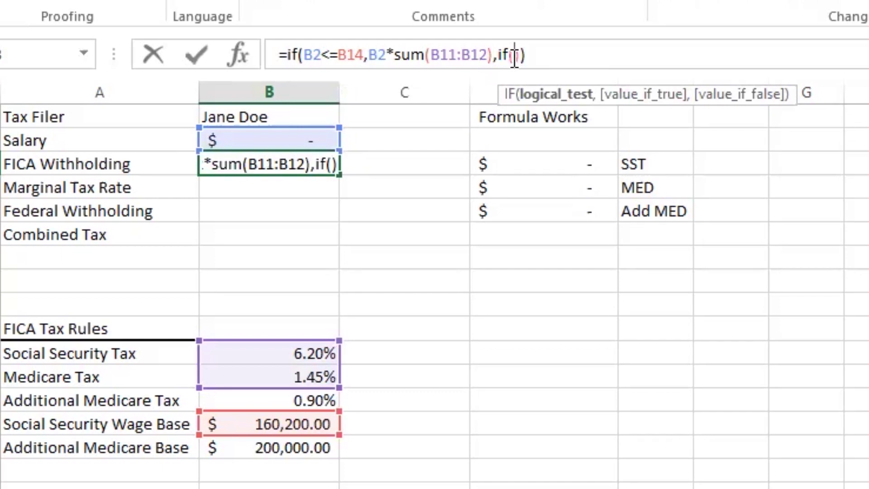
text(,,)
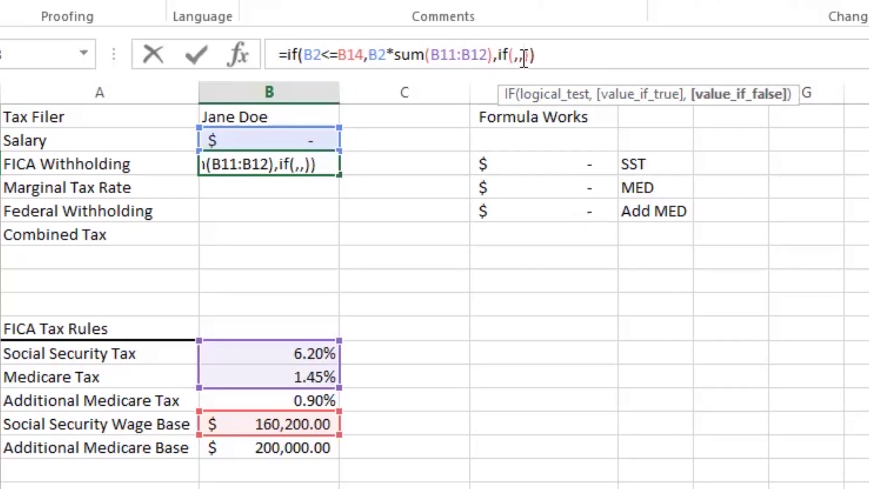
- Insert an AND function with two empty conditions, and(,), as the nested IF's logical test
click(515, 54)
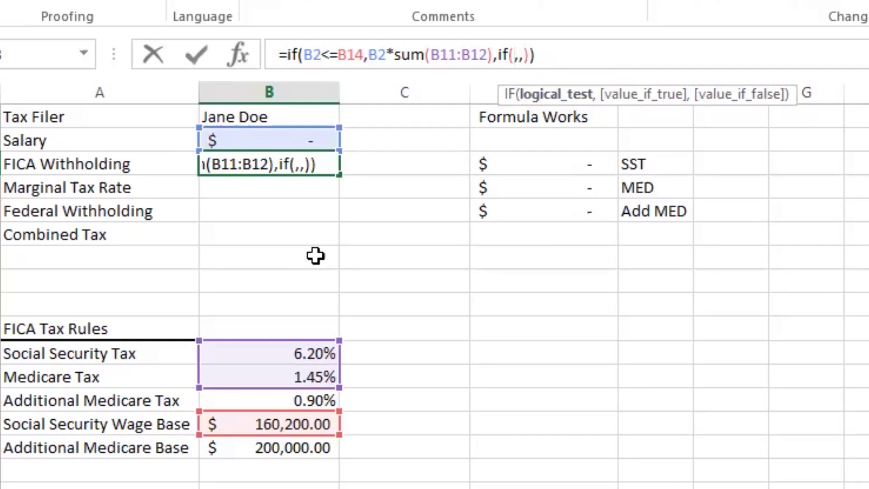
text(and)
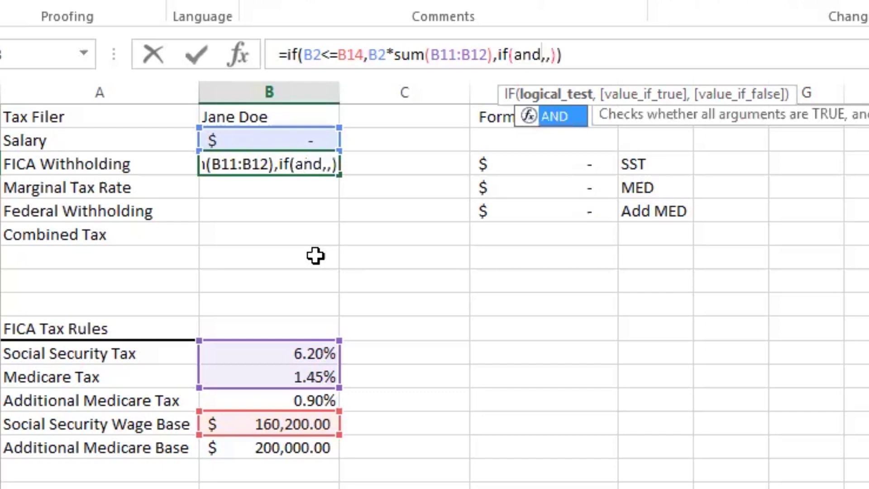
text(())
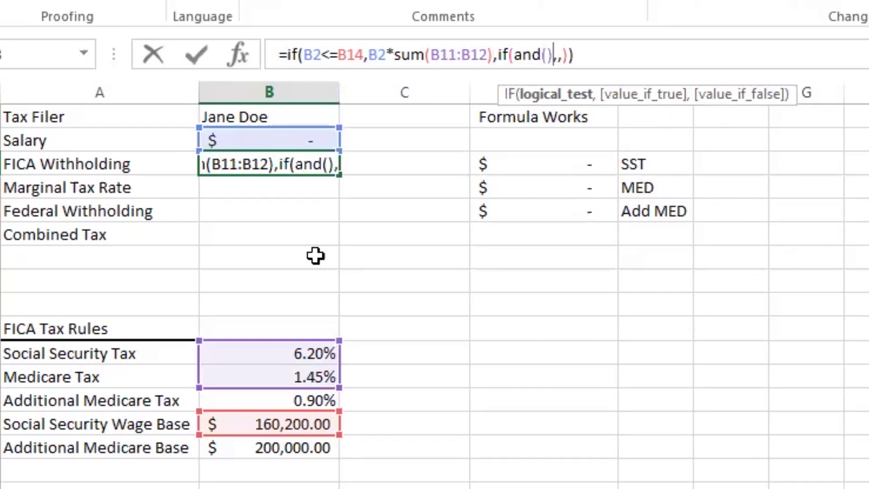
click(546, 57)
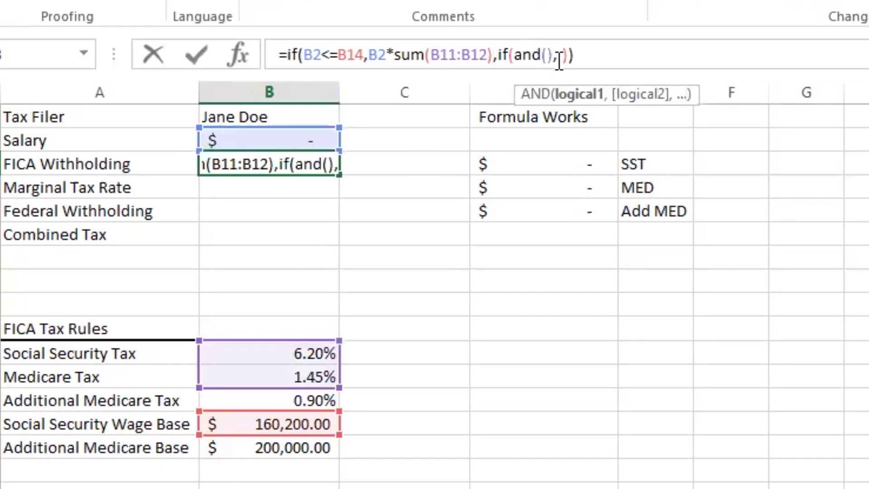
text(,)
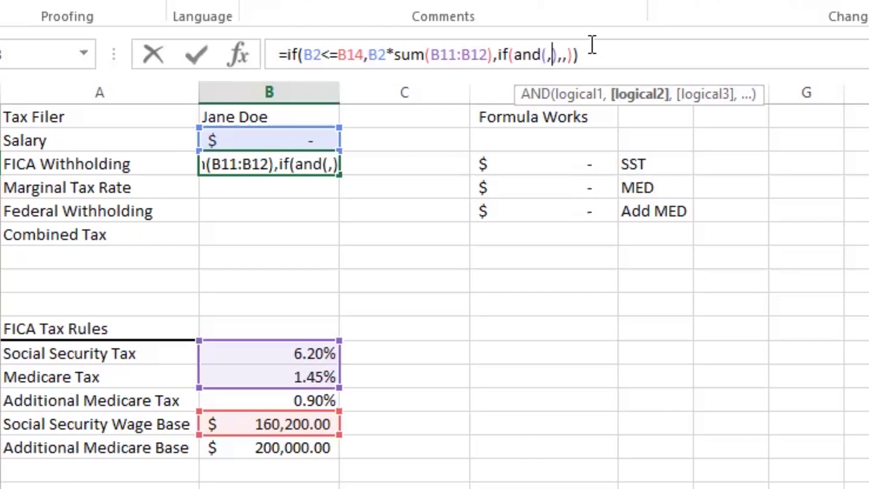
- Set the AND function's first condition to B2>B14, testing for a salary above the Social Security Wage Base
click(585, 96)
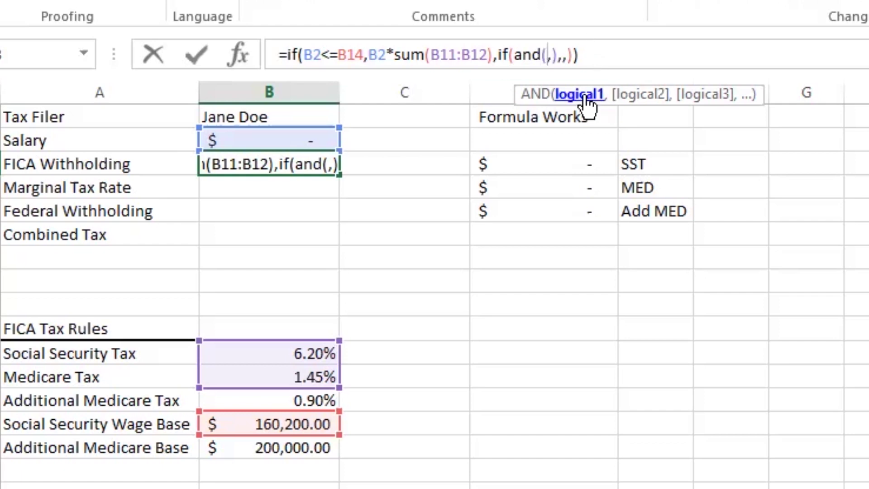
click(299, 138)
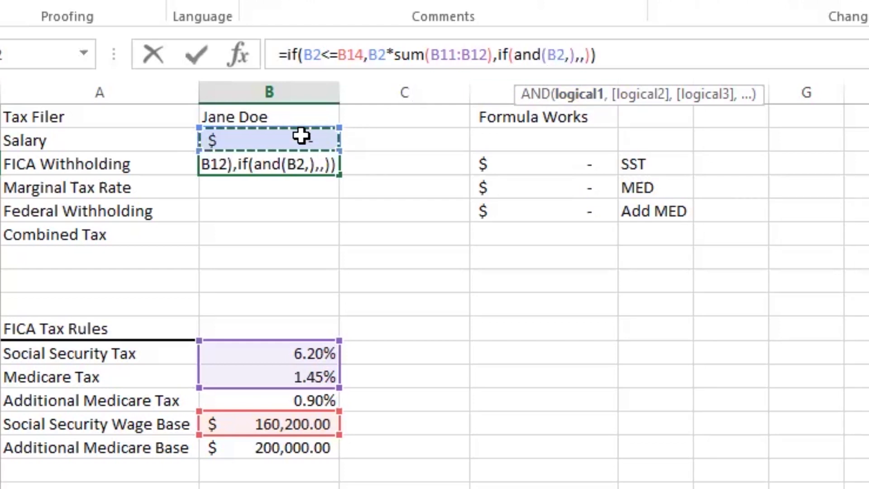
text(>)
click(306, 423)
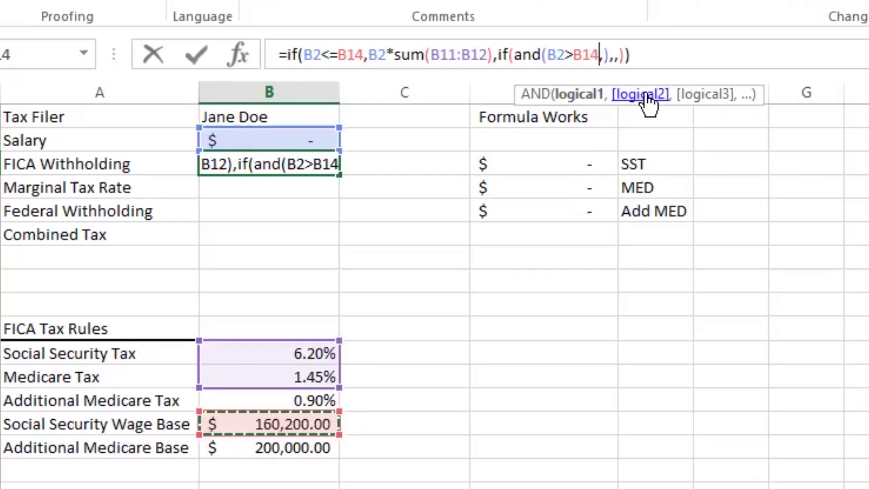
- Set the AND function's second condition to B2<B15, testing for a salary below the Additional Medicare Base
text(,)
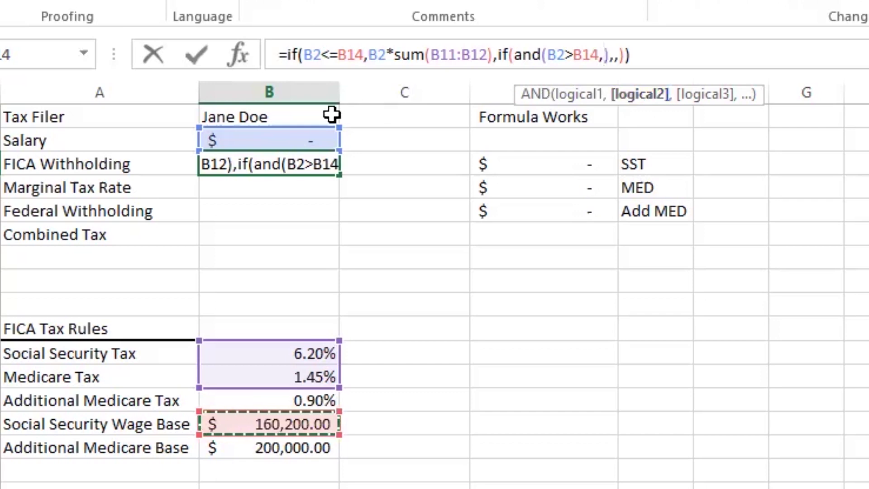
click(294, 138)
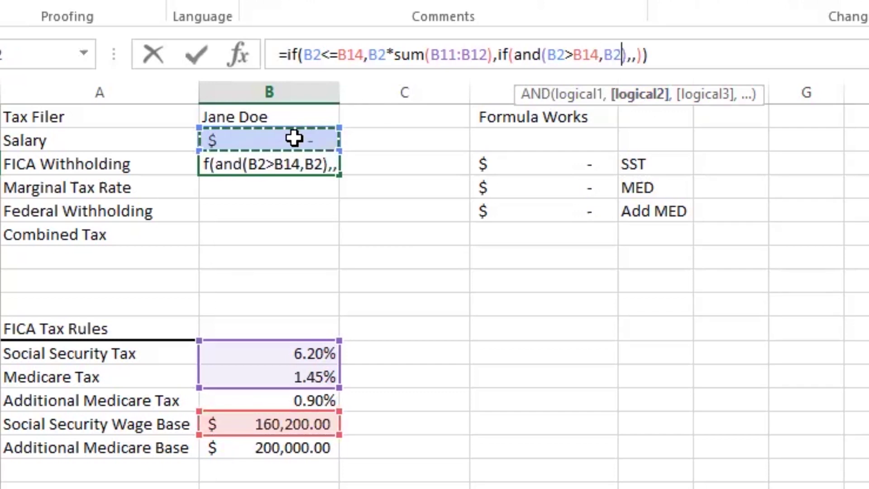
text(<)
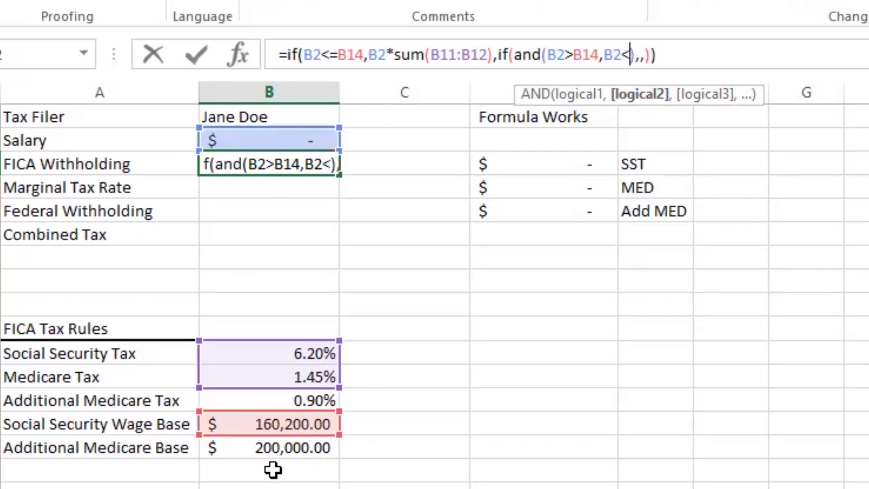
click(289, 448)
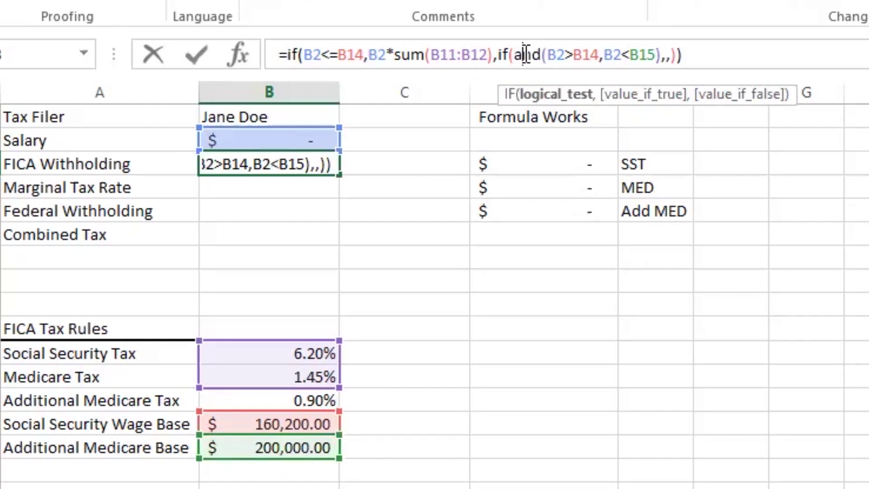
- Insert a SUM function with two empty arguments, sum(,), as the nested IF's value if true
click(659, 105)
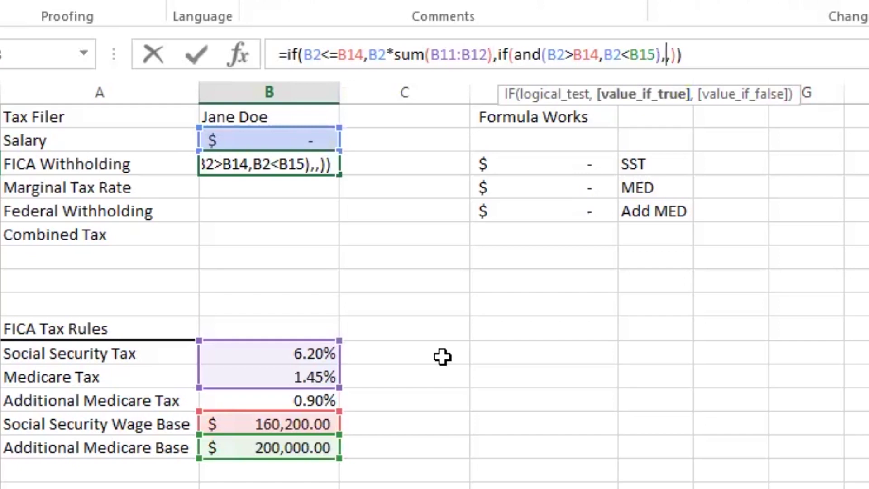
text(sum)
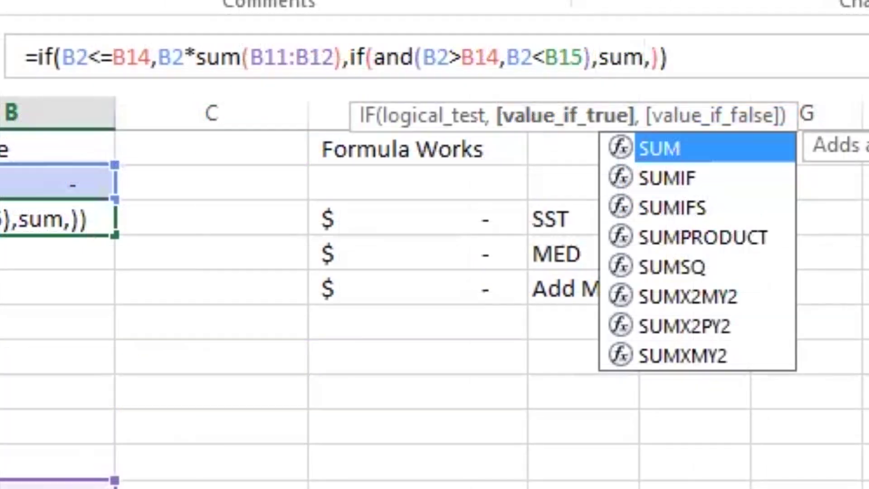
text(())
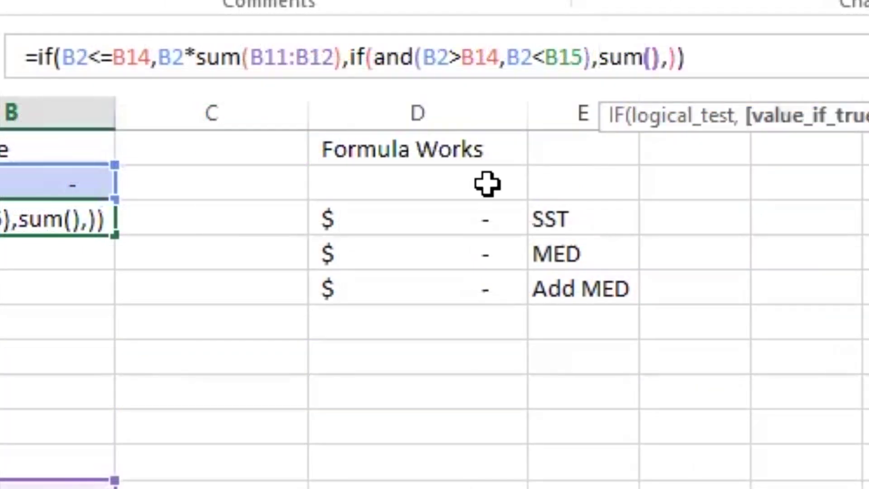
click(654, 57)
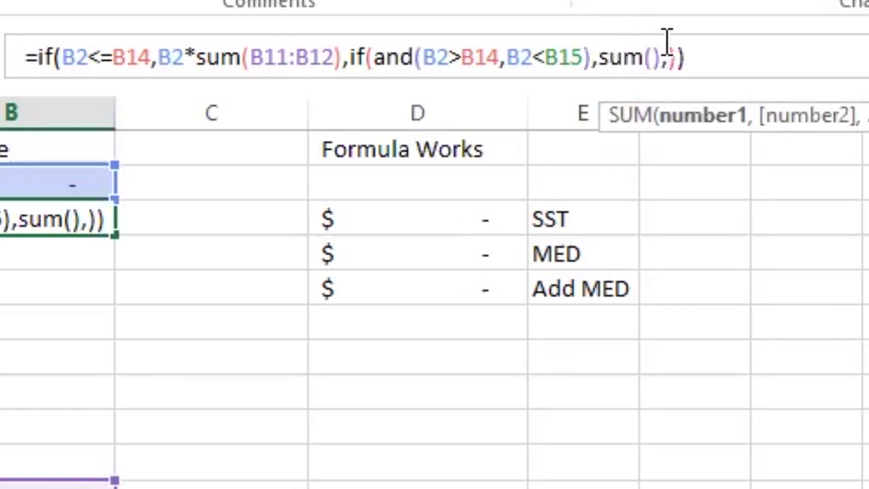
text(,)
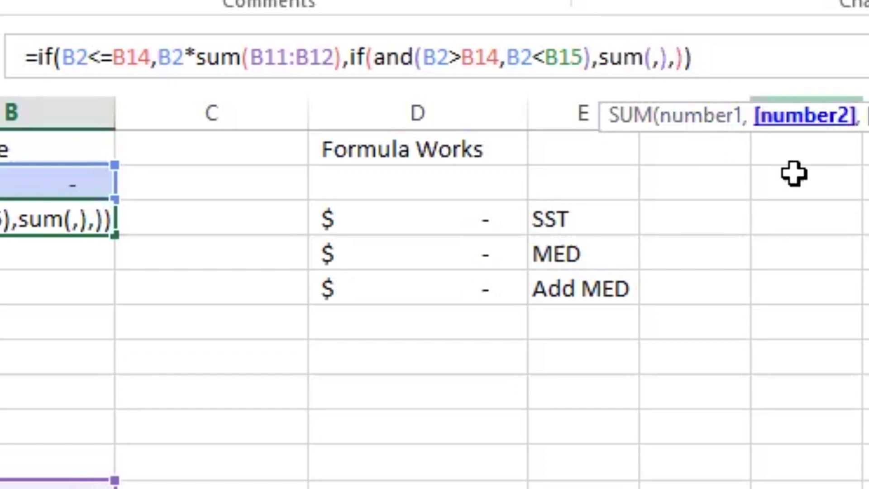
- Set the SUM's first argument to B14*B11, multiplying the Social Security Wage Base by the Social Security rate
click(709, 122)
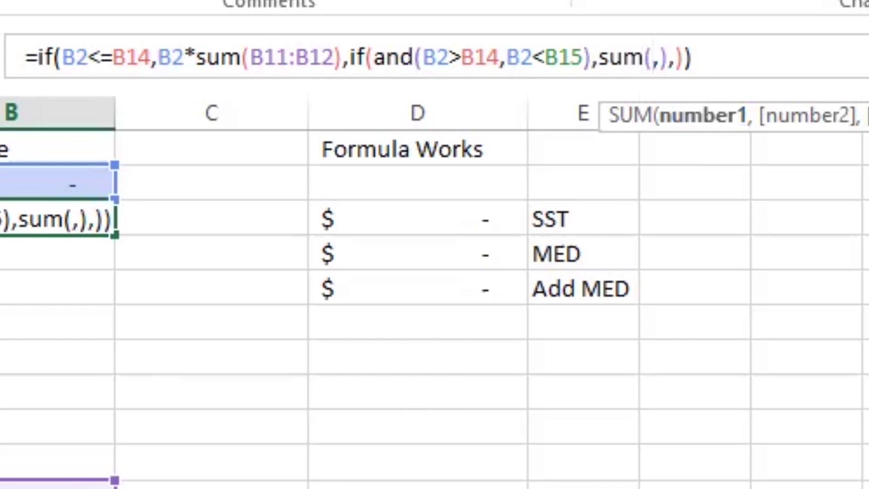
text(B14)
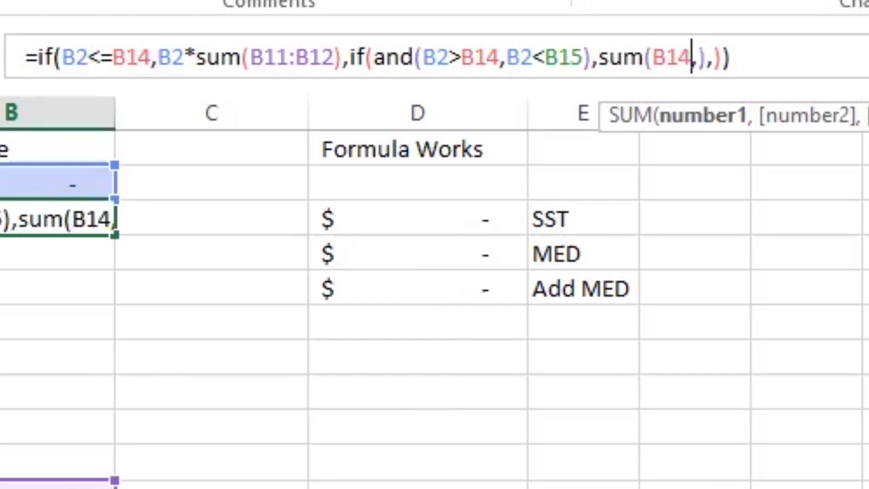
text(*)
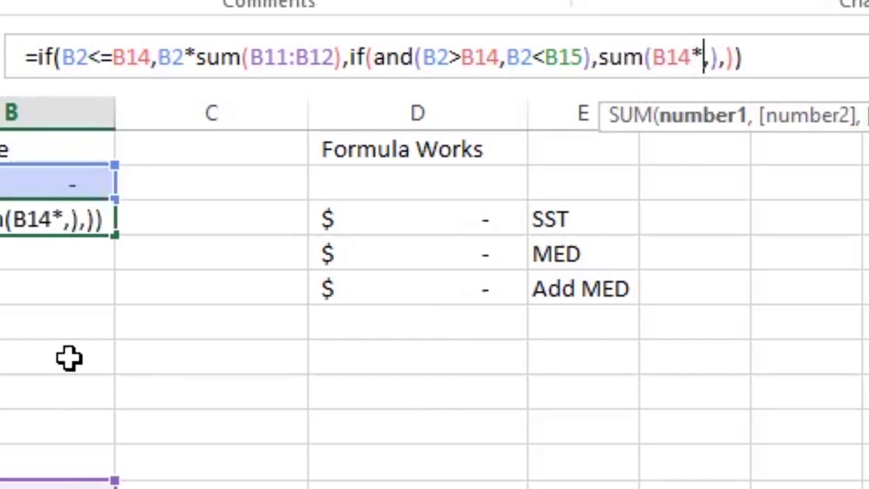
click(61, 484)
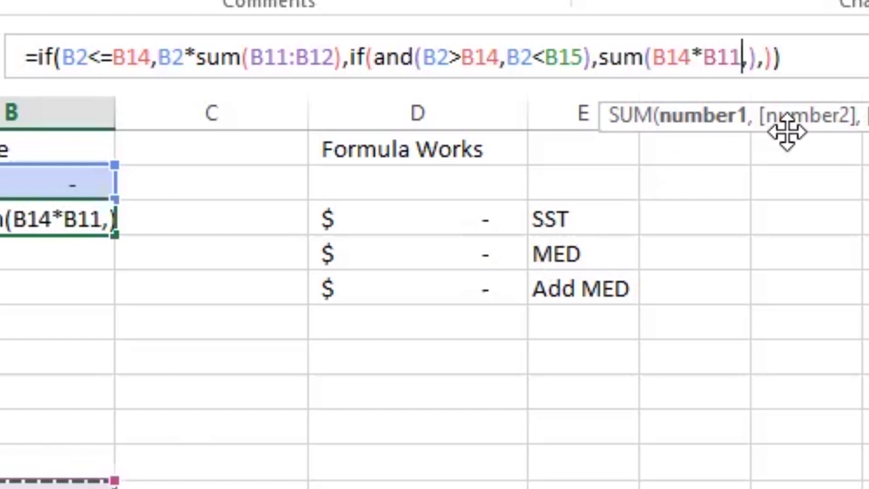
- Set the SUM's second argument to B2*B12, multiplying the salary by the Medicare rate
click(829, 118)
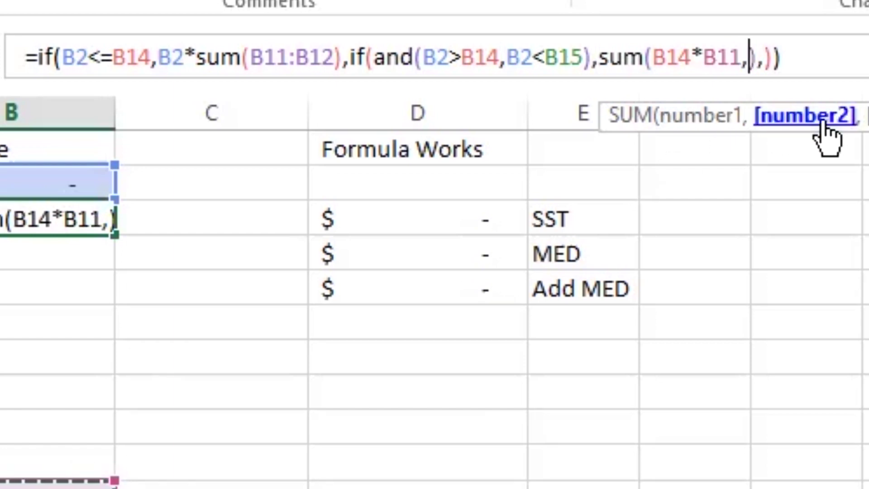
click(10, 177)
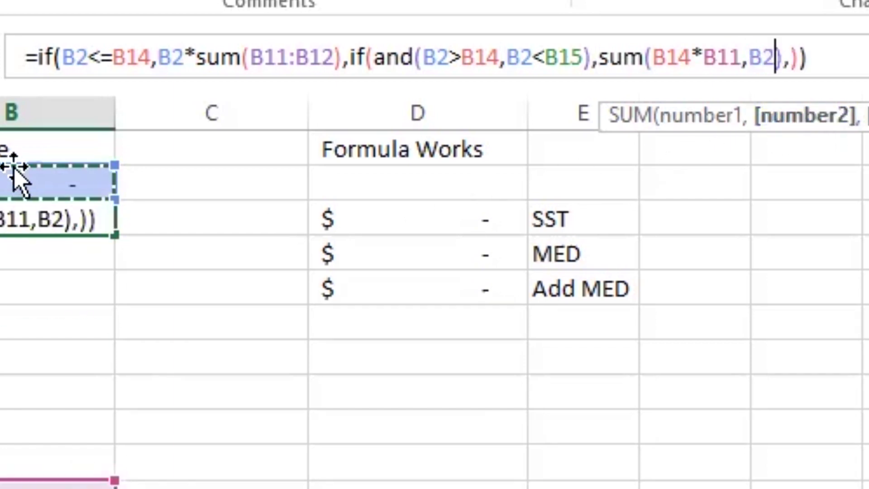
text(*)
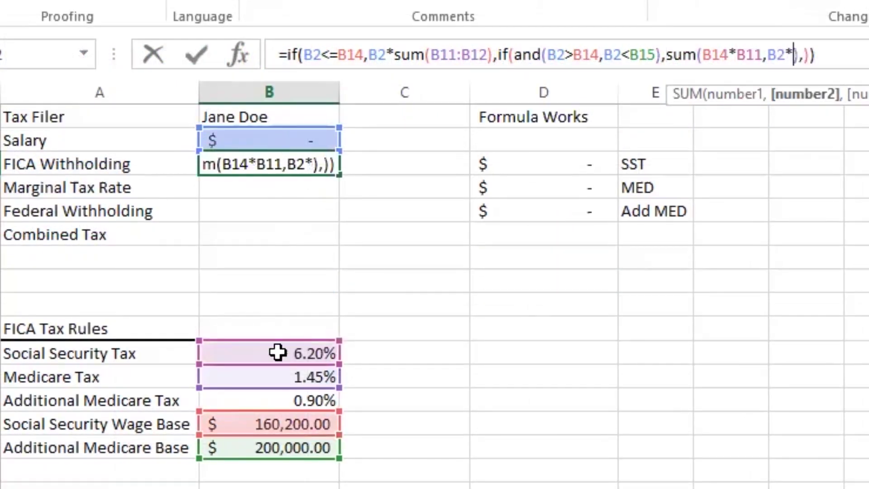
click(292, 376)
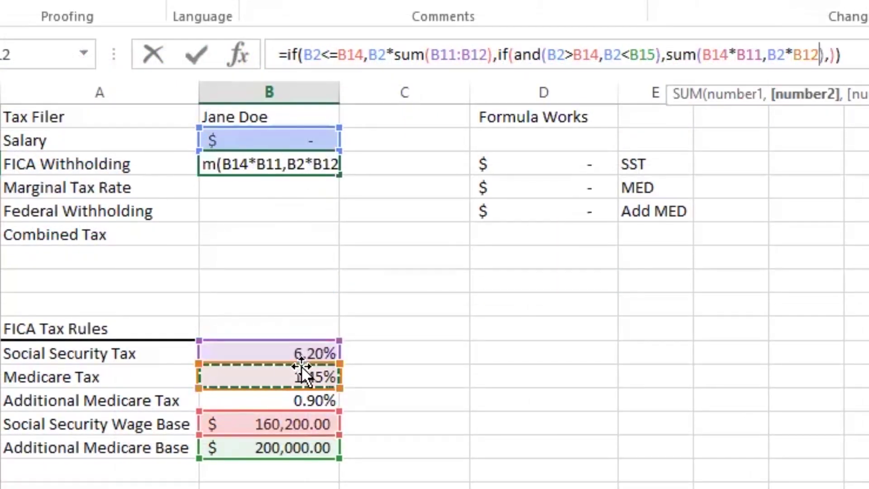
- Insert a SUM function with three empty arguments, sum(,,), as the nested IF's value if false
click(665, 53)
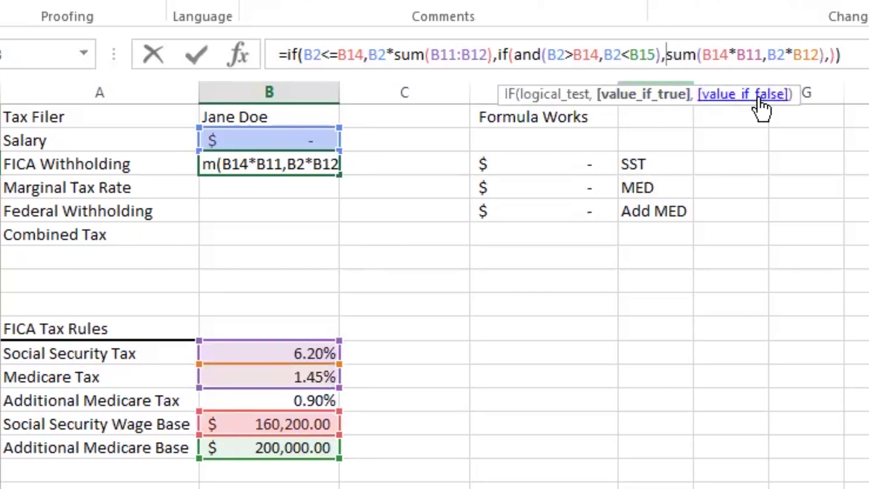
click(759, 101)
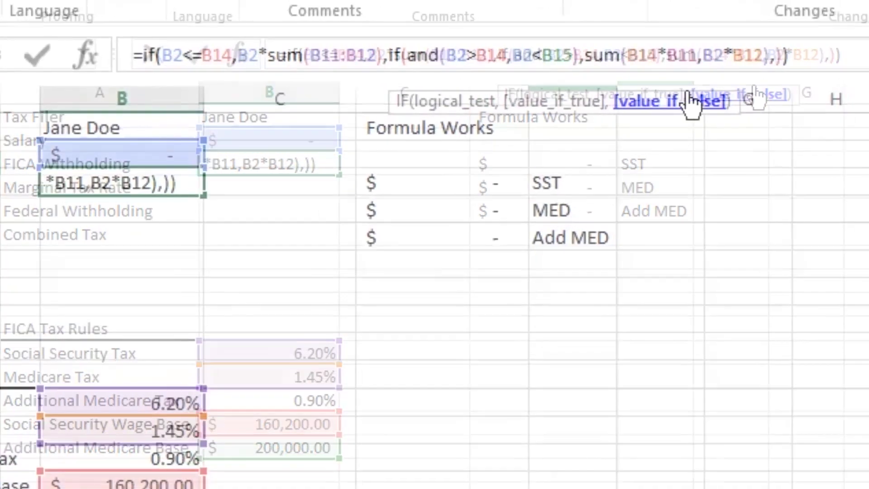
text(())
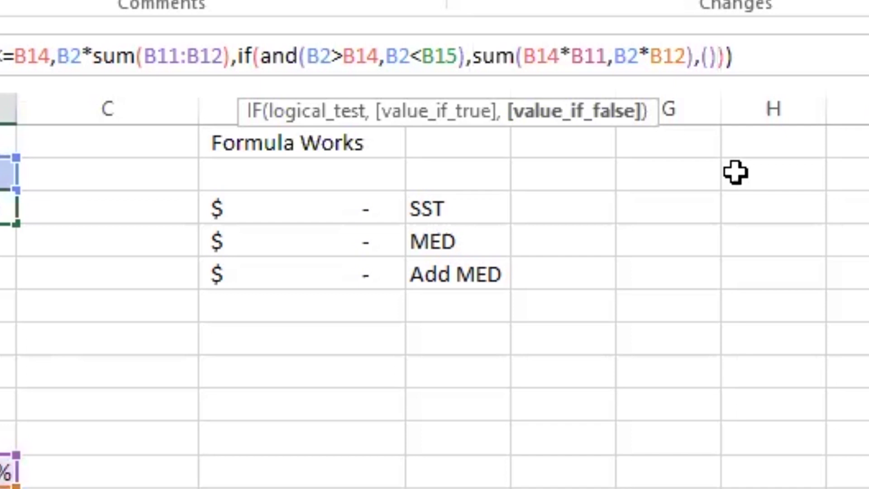
click(714, 56)
text(,,)
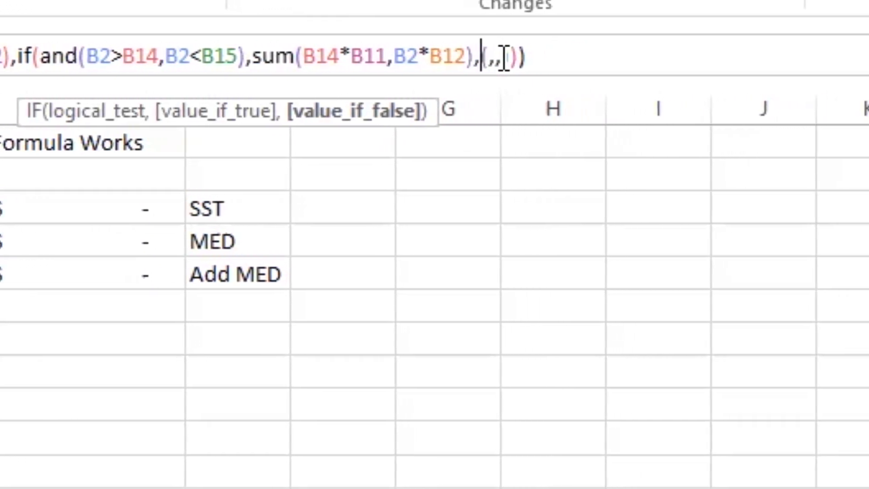
text(sum)
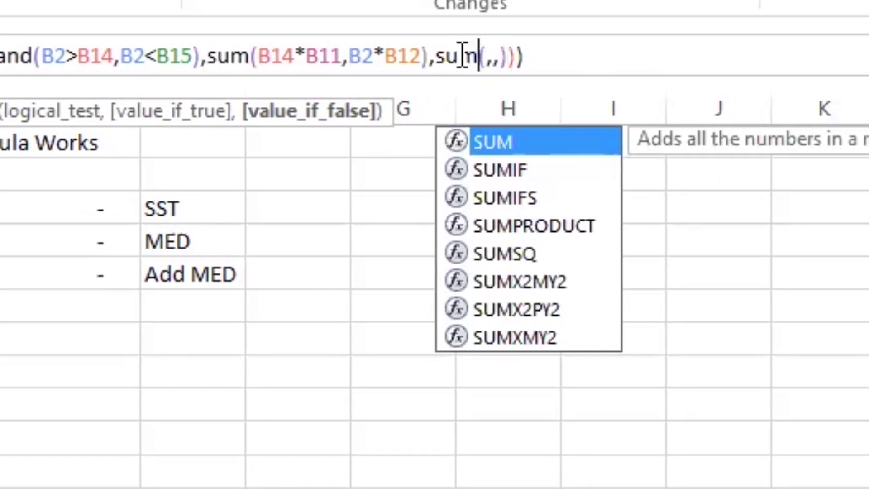
click(515, 57)
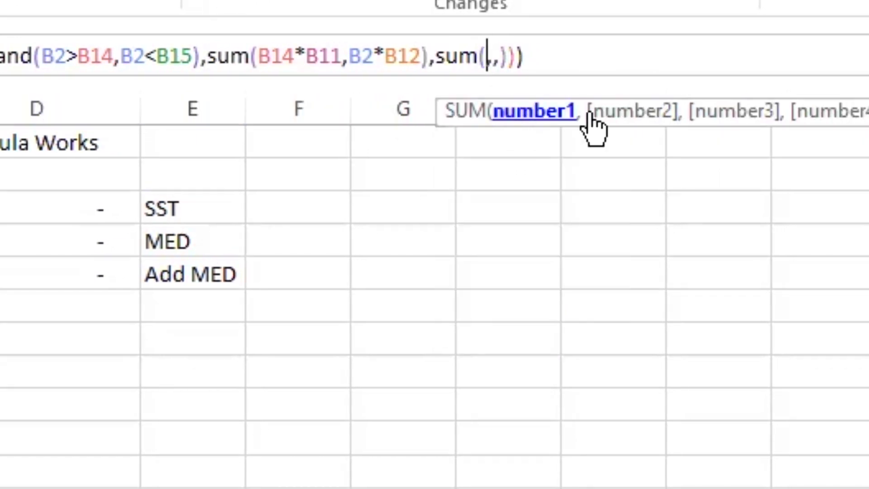
click(727, 117)
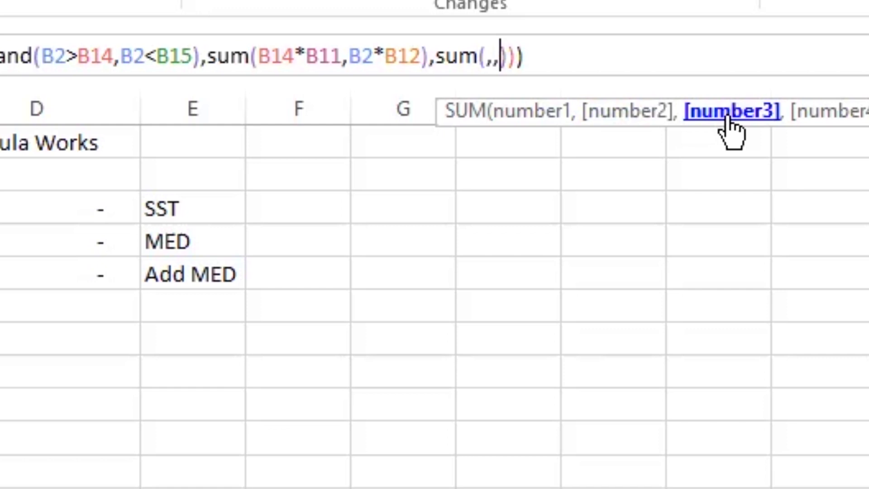
- Set the value-if-false SUM's first argument to B14*B11, the Social Security tax on the wage base
click(548, 120)
text(B14)
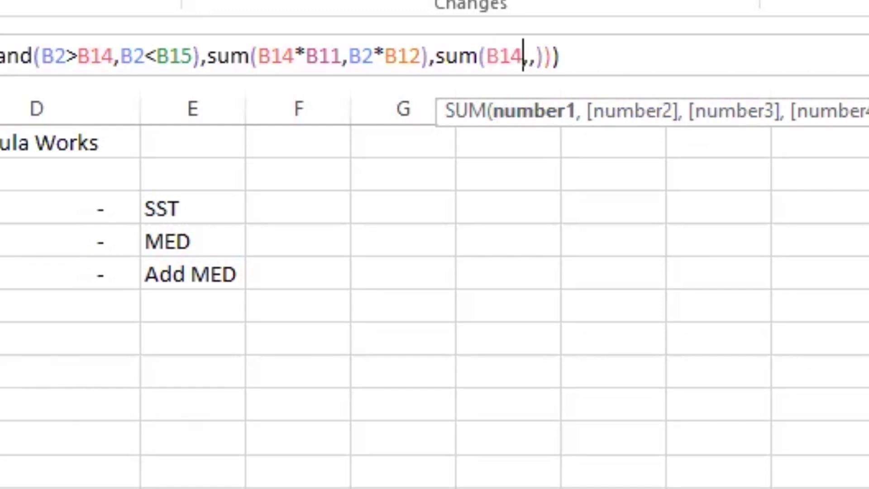
text(*)
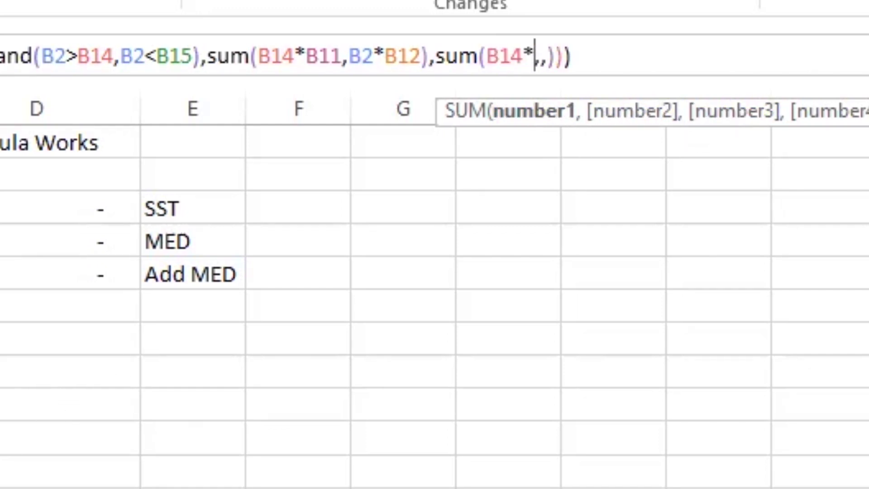
text(B11)
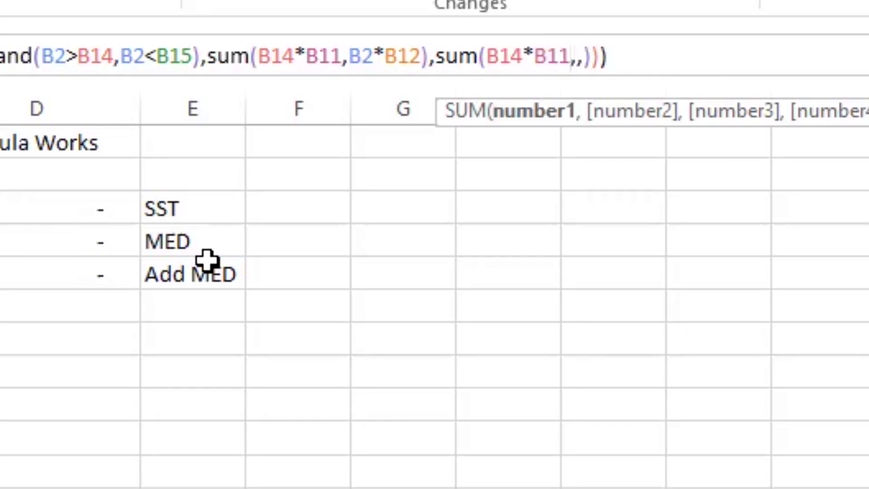
- Set the value-if-false SUM's second argument to B2*B12, the Medicare tax on the salary
click(650, 116)
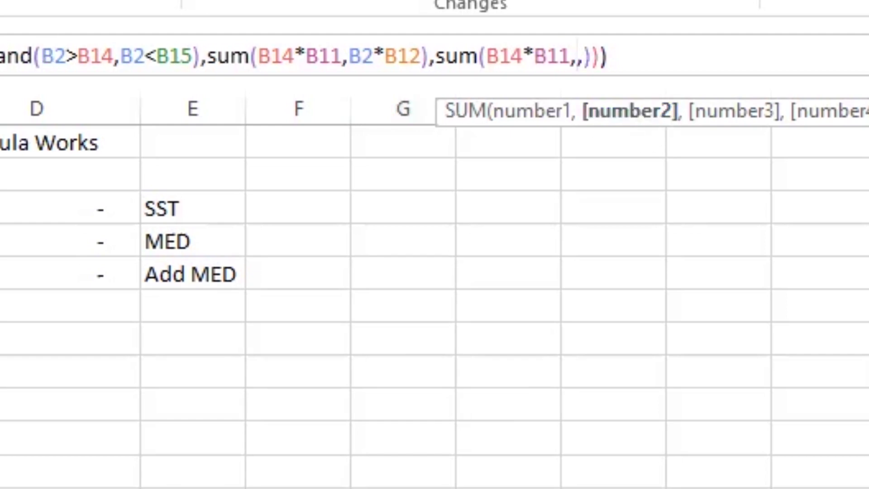
text(B2*)
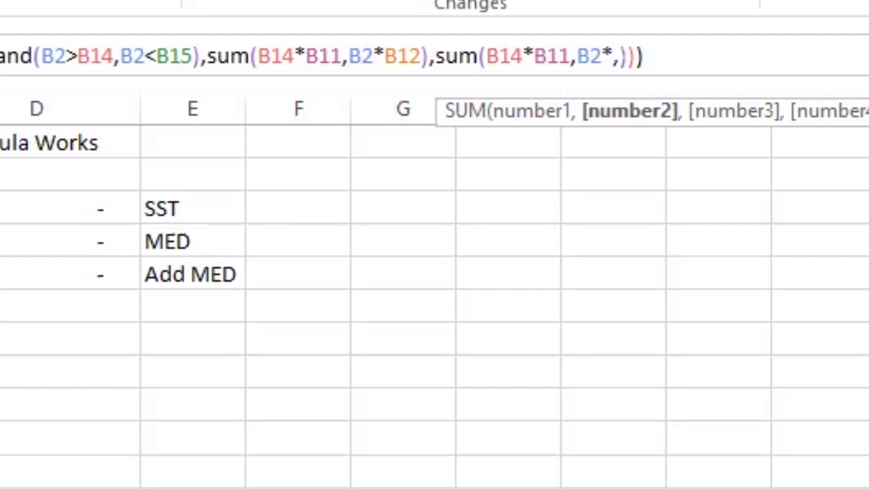
text(B12)
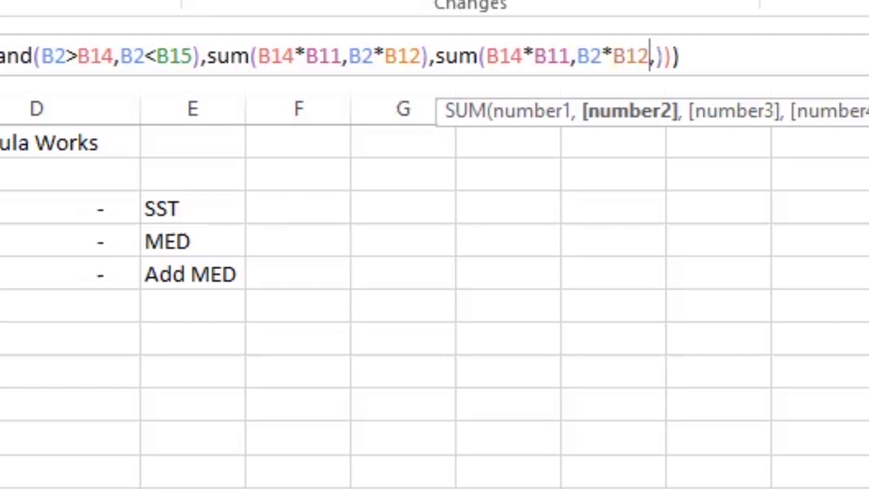
- Set the value-if-false SUM's third argument to (B2-B15)*B13, the Additional Medicare tax on salary above its base
click(737, 117)
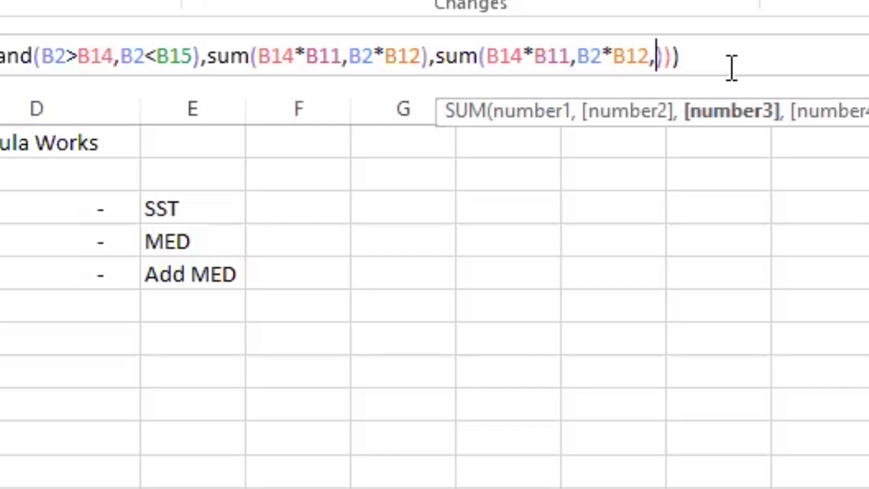
text(())
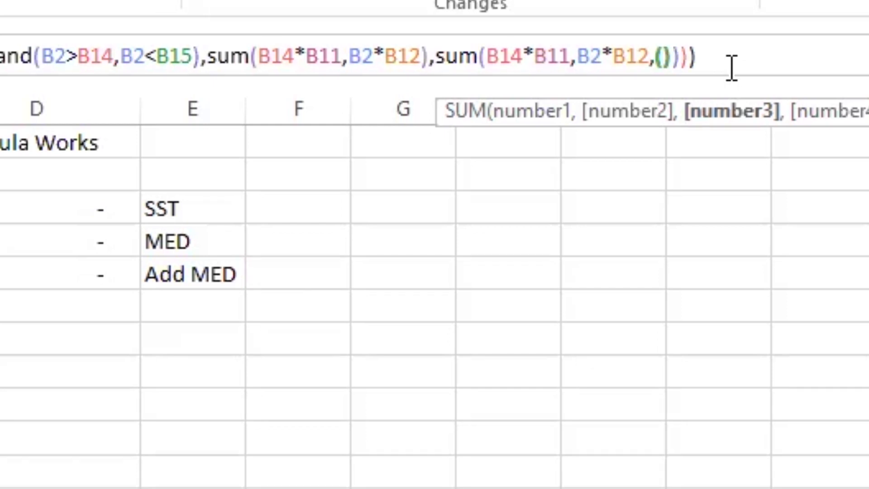
click(664, 56)
text(B2)
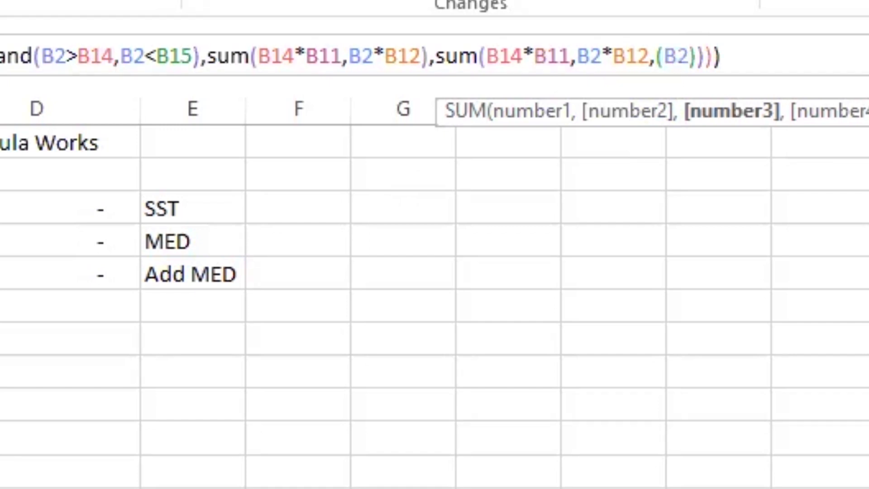
text(-)
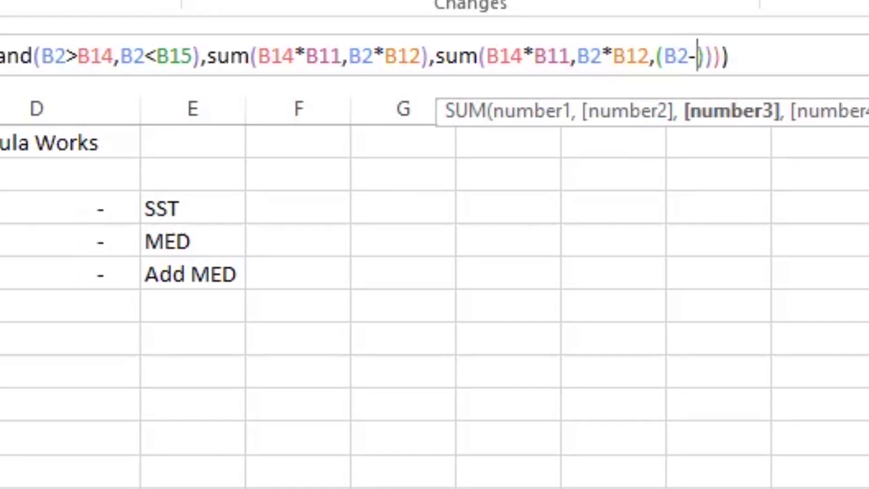
text(B15)
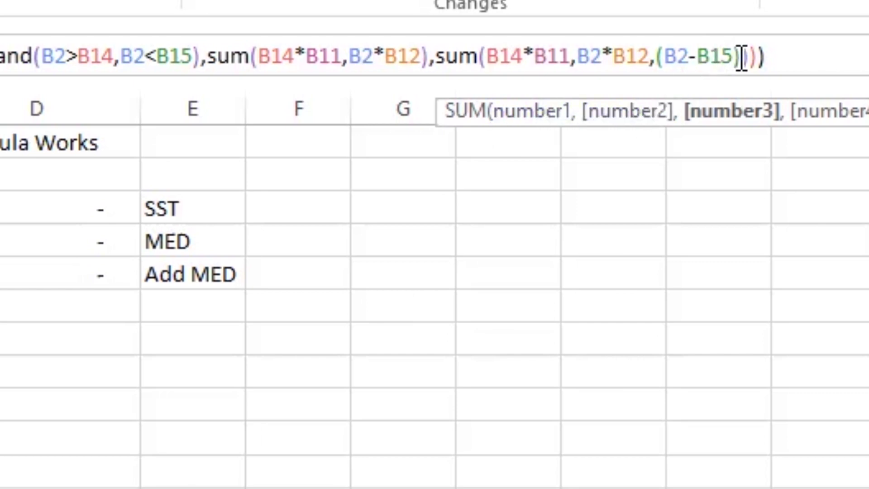
key(Right)
text(*B13)
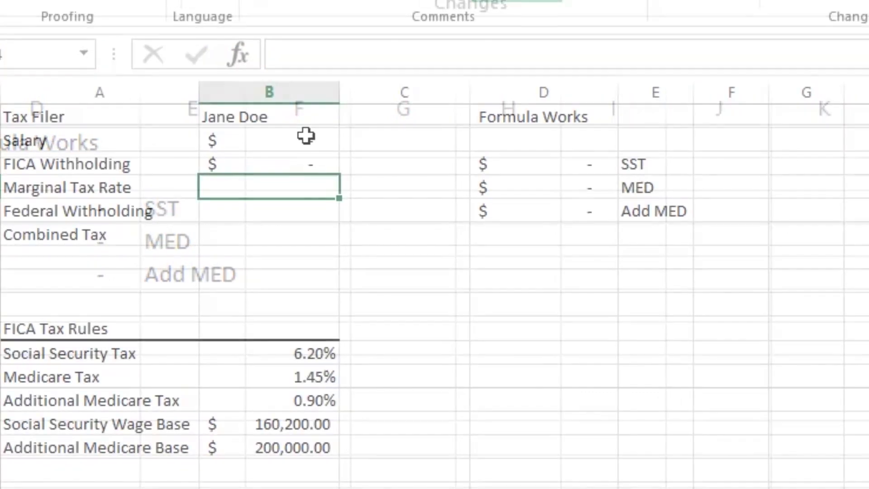
- Test the FICA withholding formula with a salary of 160,200 in B2, equal to the Social Security wage base
click(306, 138)
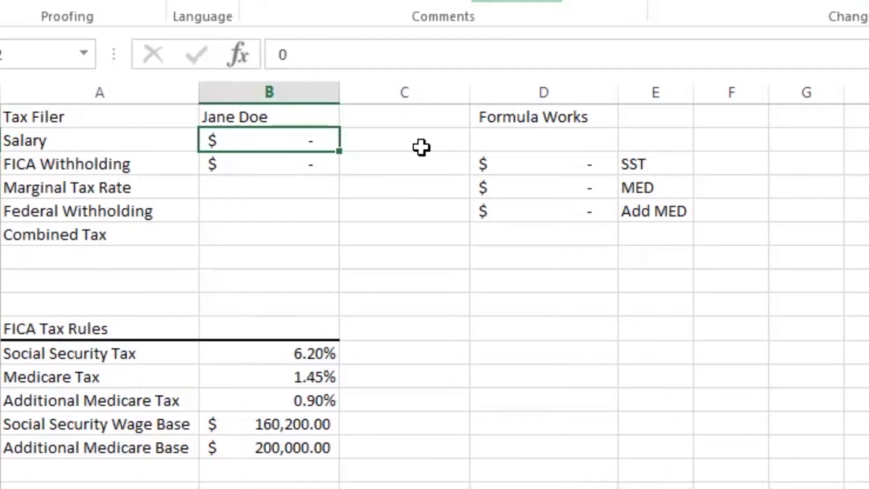
text(160,)
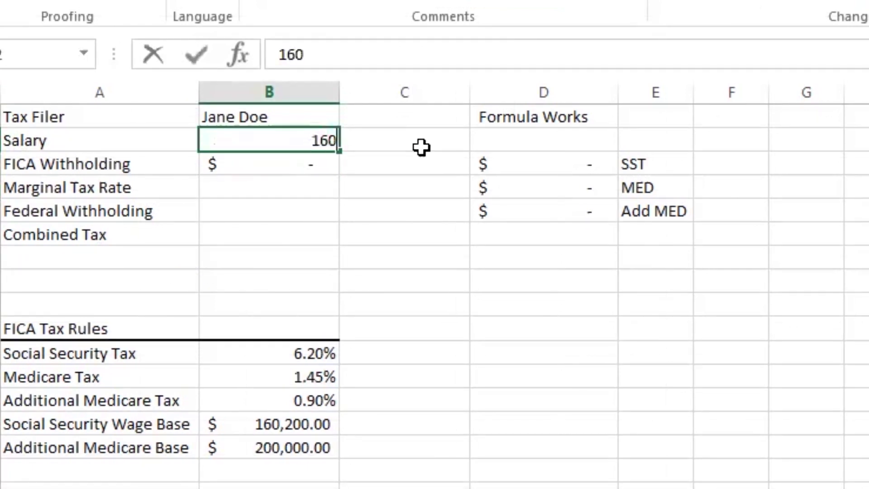
text(200)
key(Return)
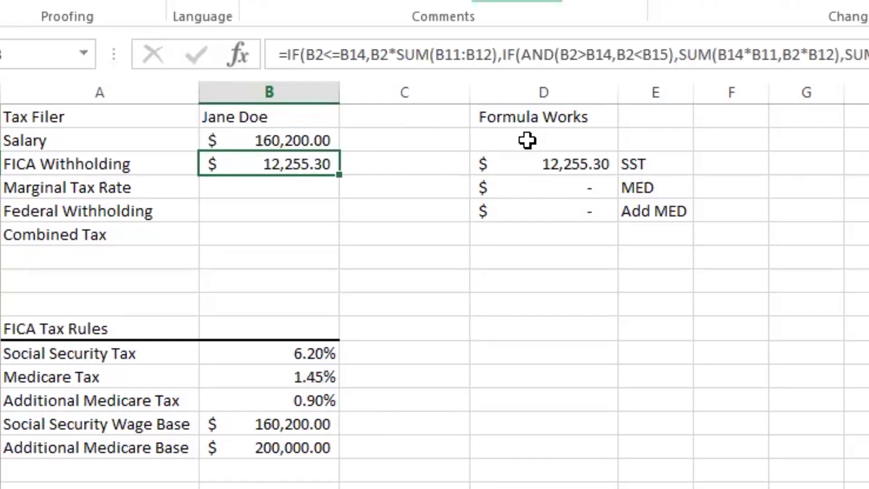
- Test the FICA withholding formula with a salary of 200000 in B2, equal to the Additional Medicare base
click(269, 140)
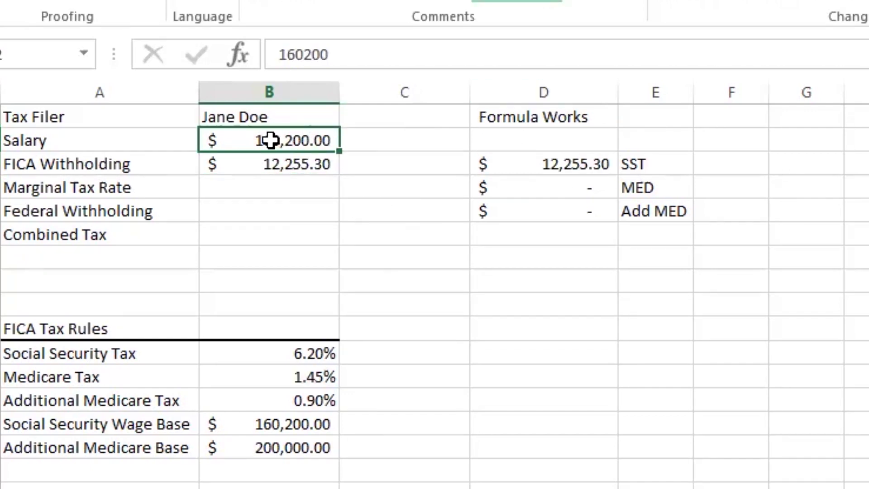
text(200000)
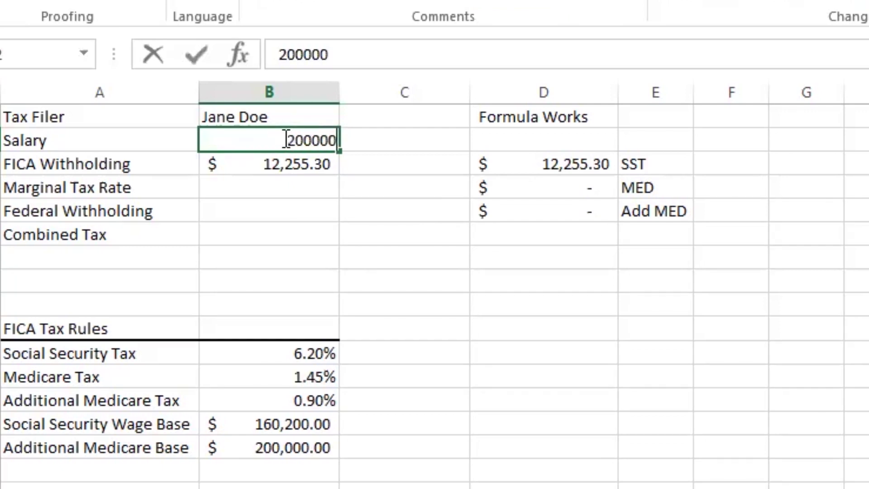
key(Return)
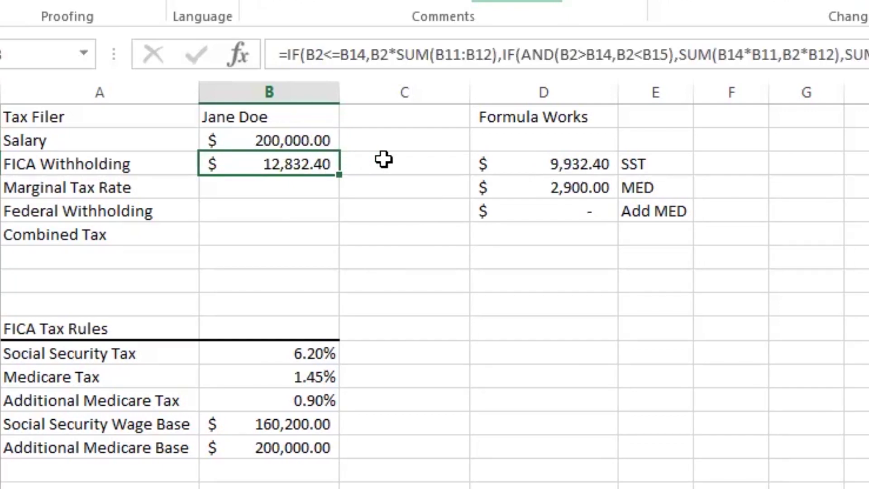
- Set the salary in B2 to 250000 and check the FICA withholding against the SST and Add MED component formulas
click(278, 139)
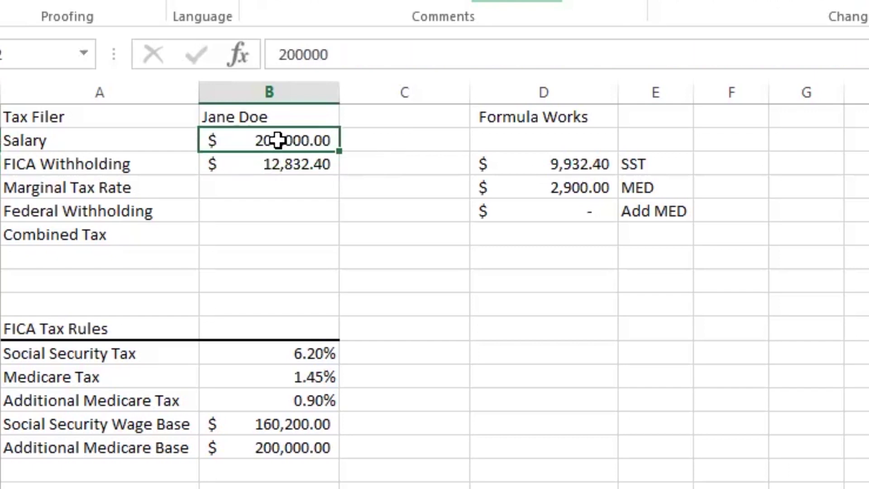
text(250000)
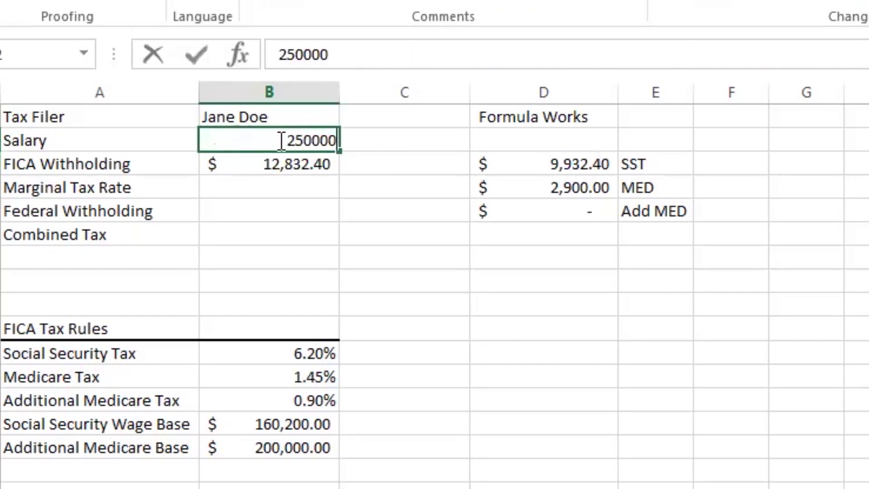
key(Return)
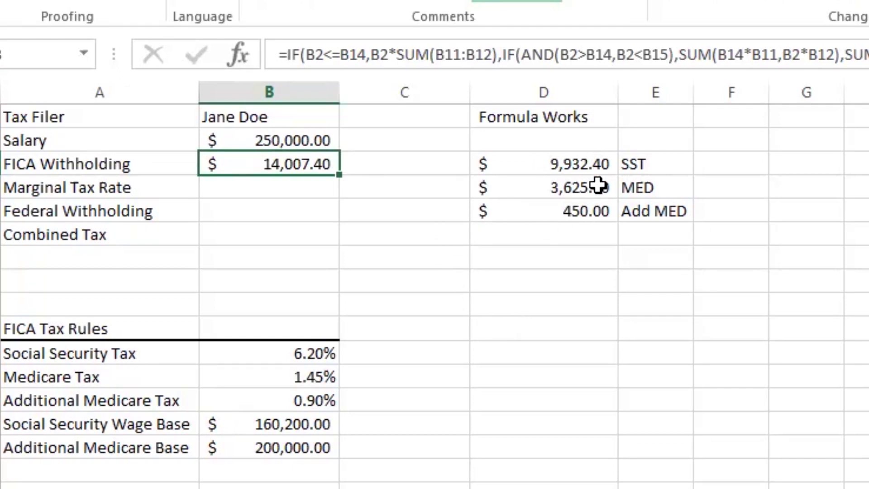
click(532, 164)
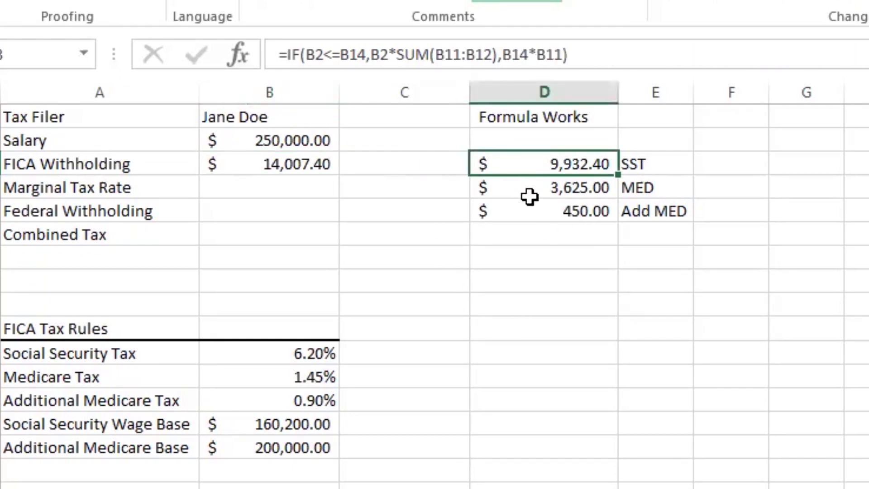
click(529, 212)
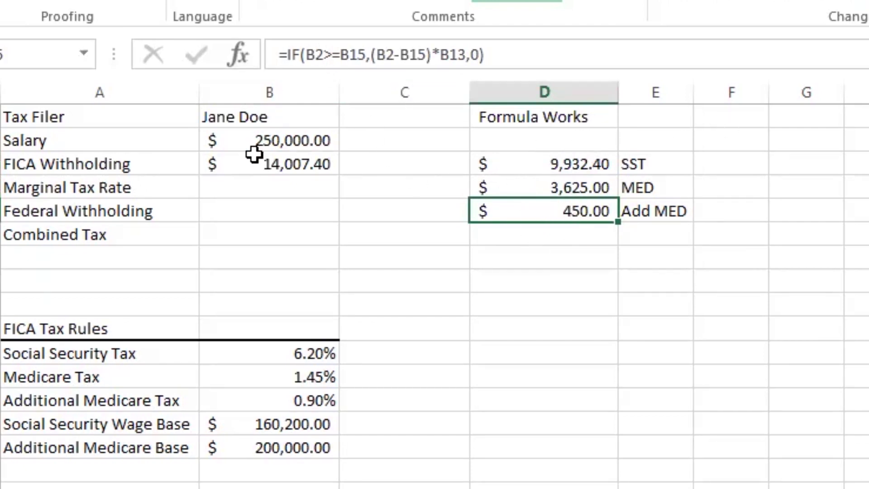
click(283, 169)
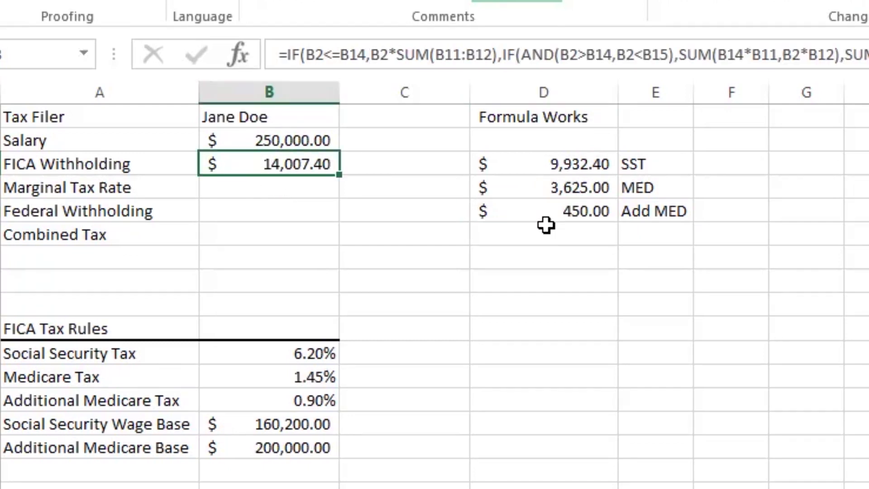